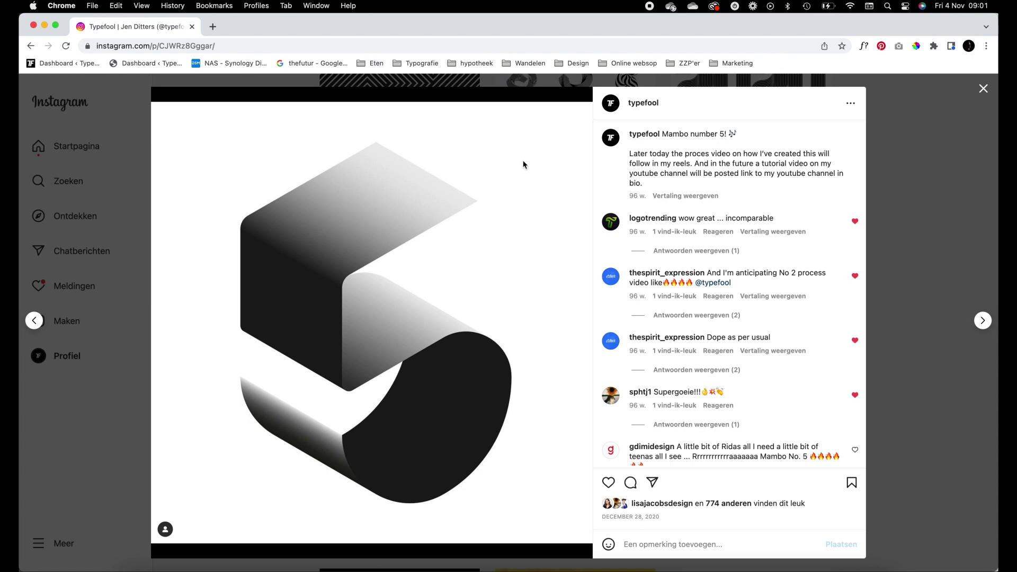
- Compare the Instagram post of the gradient isometric 5 with the empty isometric-grid document
{"action": "left_click", "coordinate": [374, 571]}
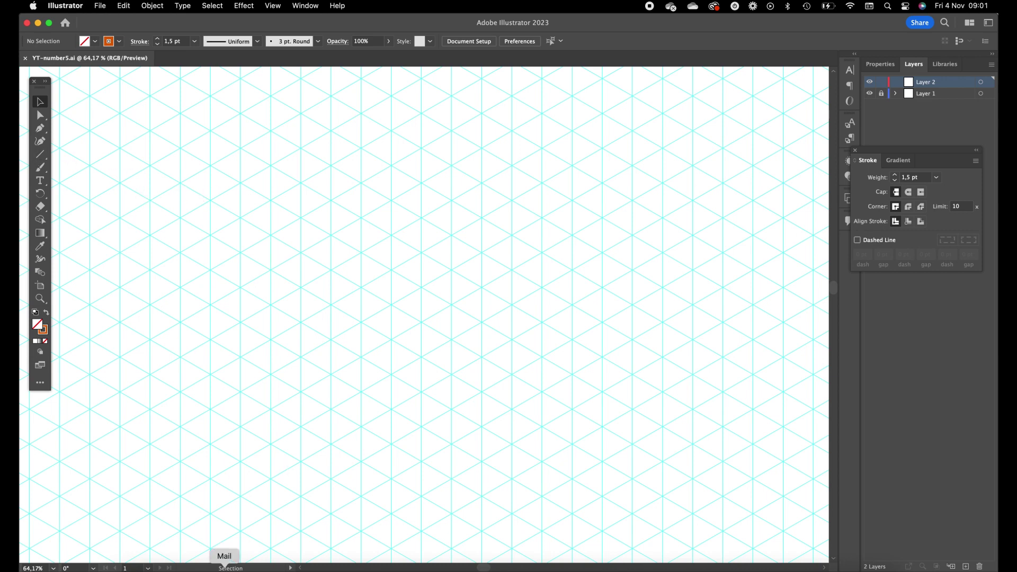
{"action": "left_click", "coordinate": [193, 568]}
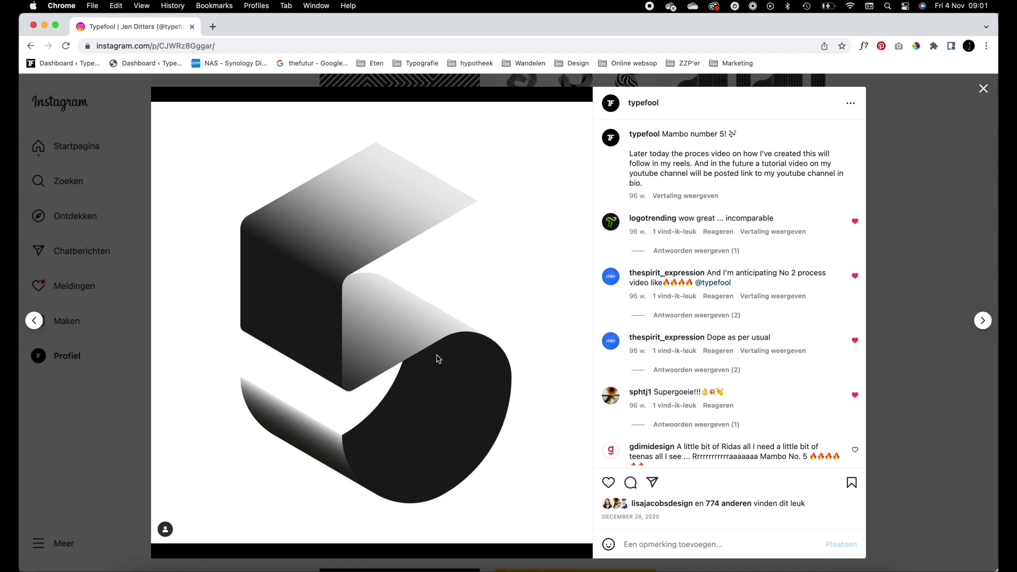
- Pen-trace the five's top edge, left stroke, middle diagonal and right vertical on grid intersections
{"action": "key", "text": "super+Tab"}
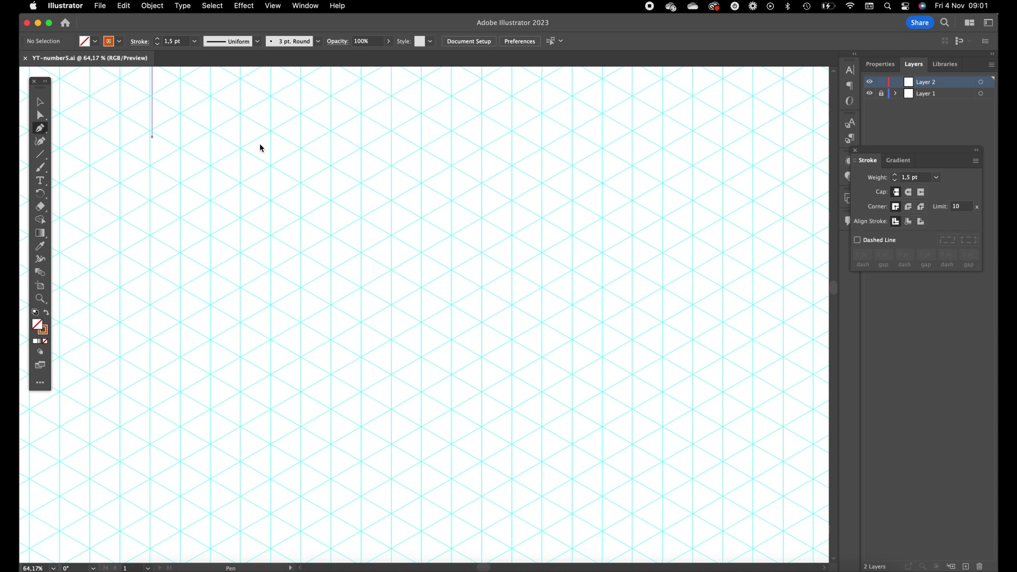
{"action": "left_click", "coordinate": [482, 182]}
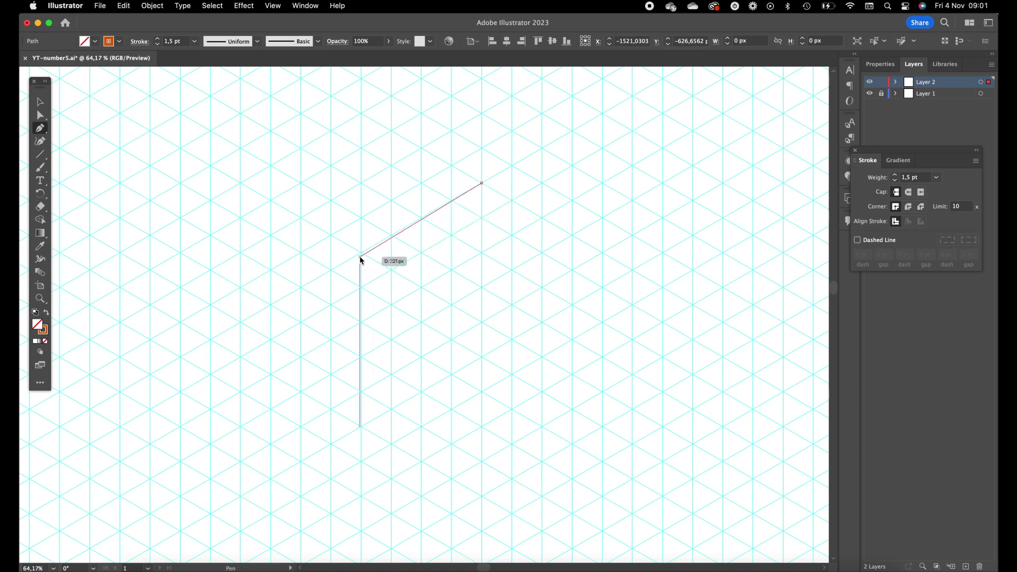
{"action": "left_click", "coordinate": [330, 270]}
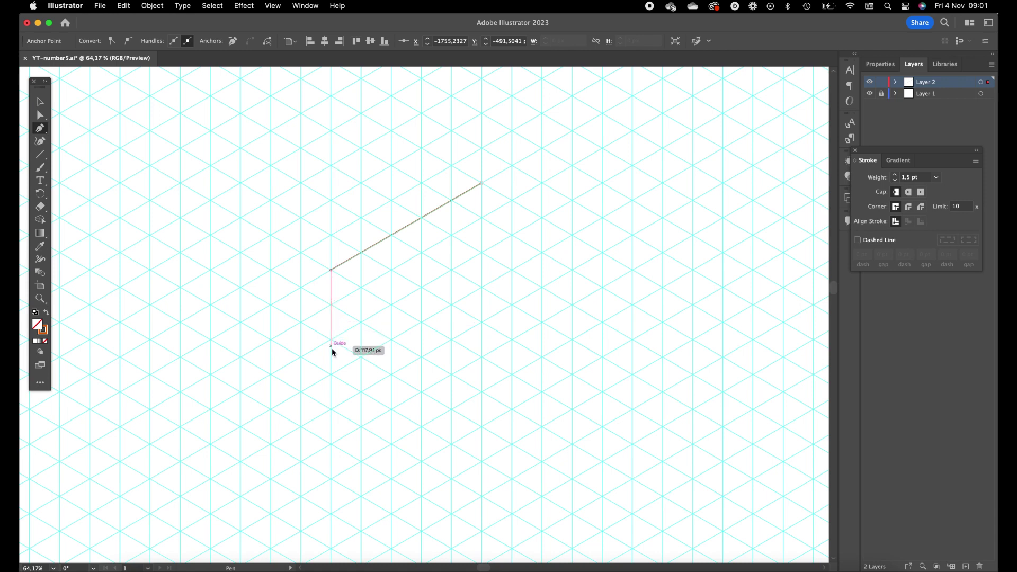
{"action": "left_click", "coordinate": [331, 410]}
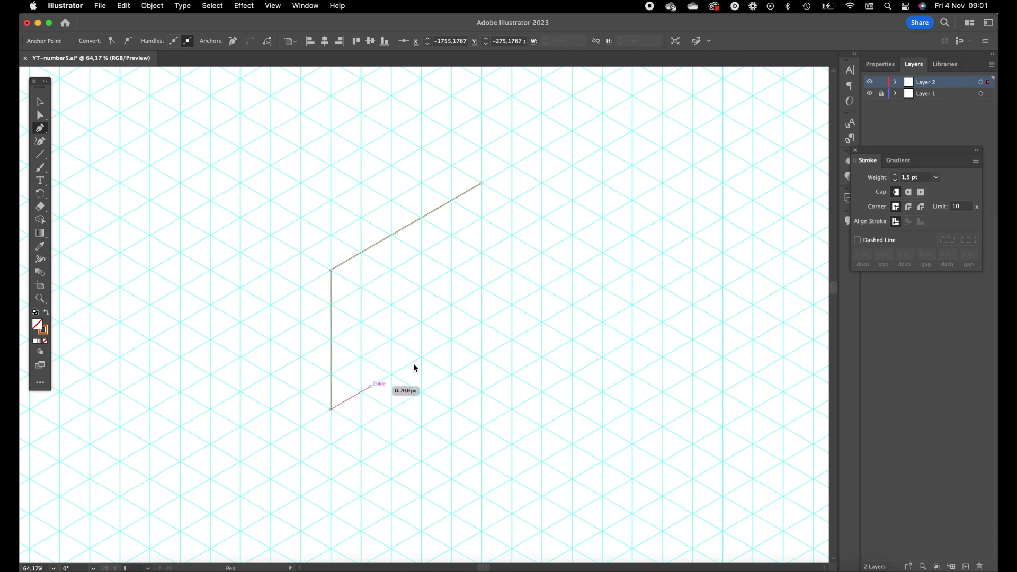
{"action": "left_click", "coordinate": [482, 323]}
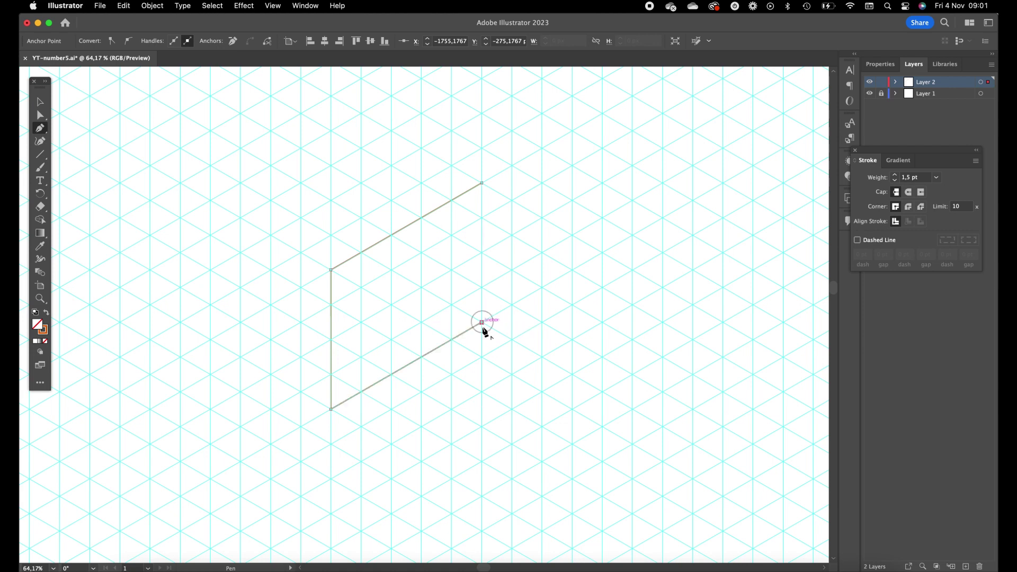
{"action": "left_click", "coordinate": [482, 461]}
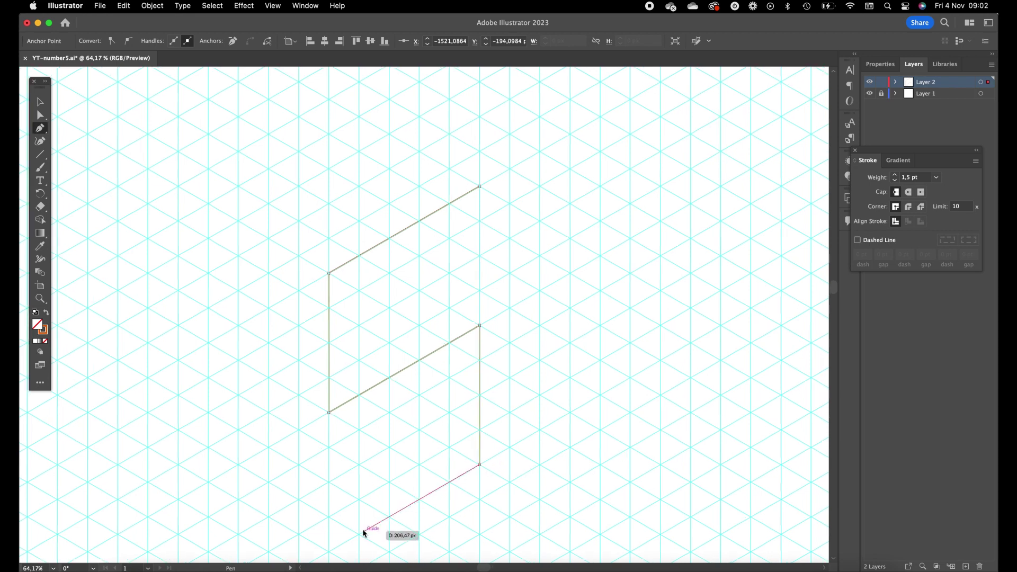
- Add the bottom-left corner, undo a misplaced anchor, and finish with a short upward stroke
{"action": "scroll", "coordinate": [360, 531], "scroll_direction": "down", "scroll_amount": 2}
{"action": "scroll", "coordinate": [360, 532], "scroll_direction": "left", "scroll_amount": 2}
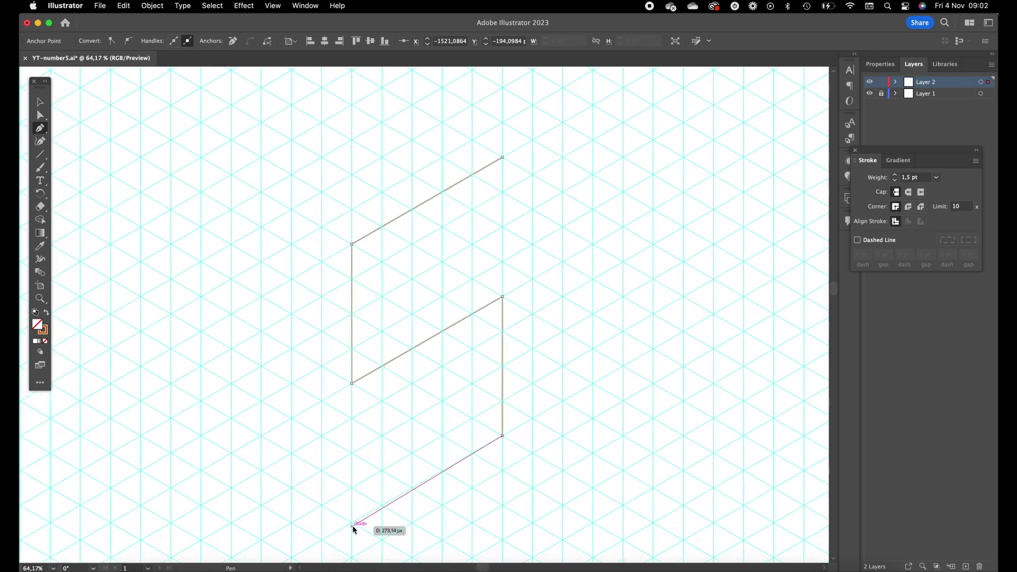
{"action": "left_click", "coordinate": [352, 523]}
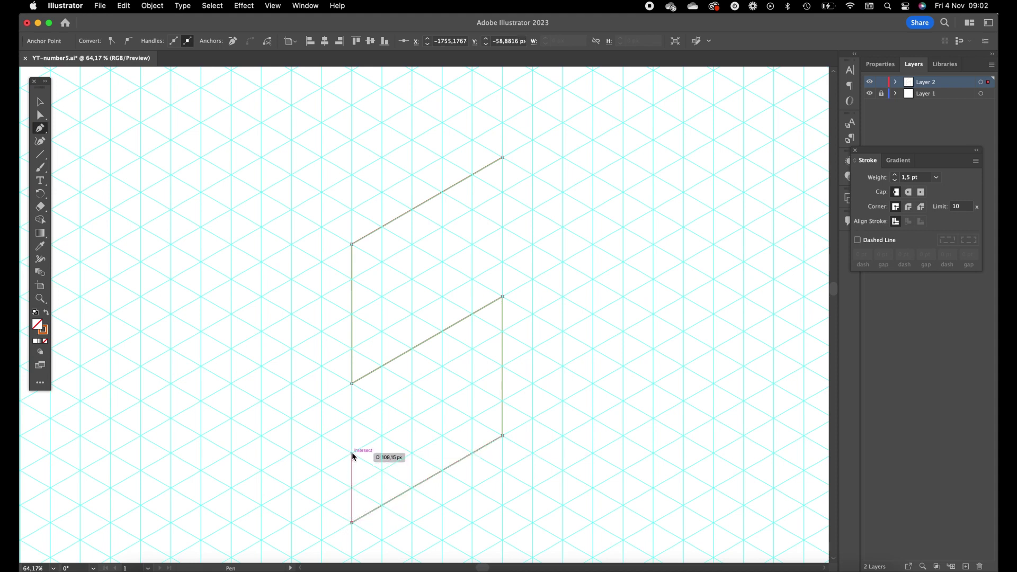
{"action": "key", "text": "super+Tab"}
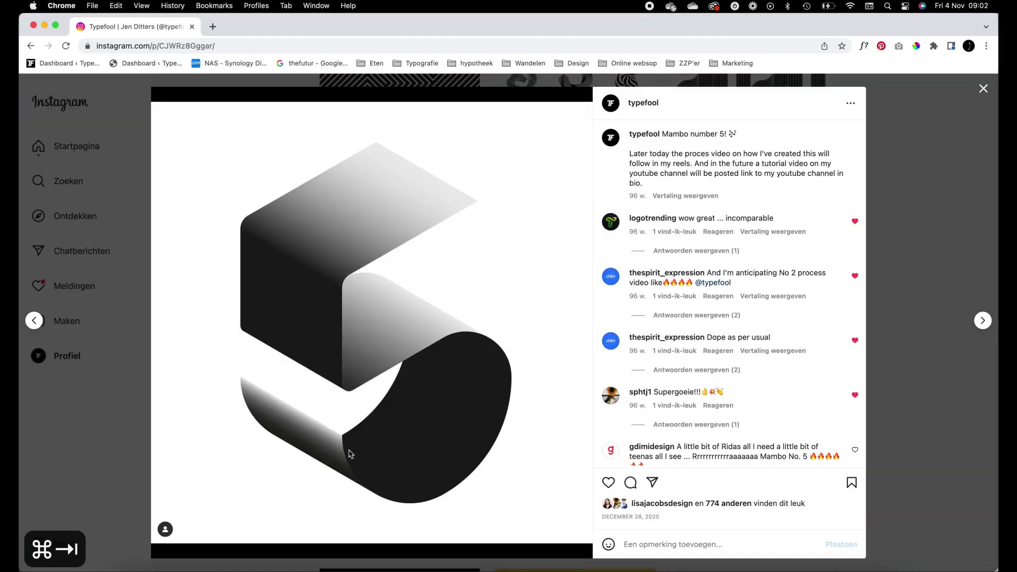
{"action": "key", "text": "super+Tab"}
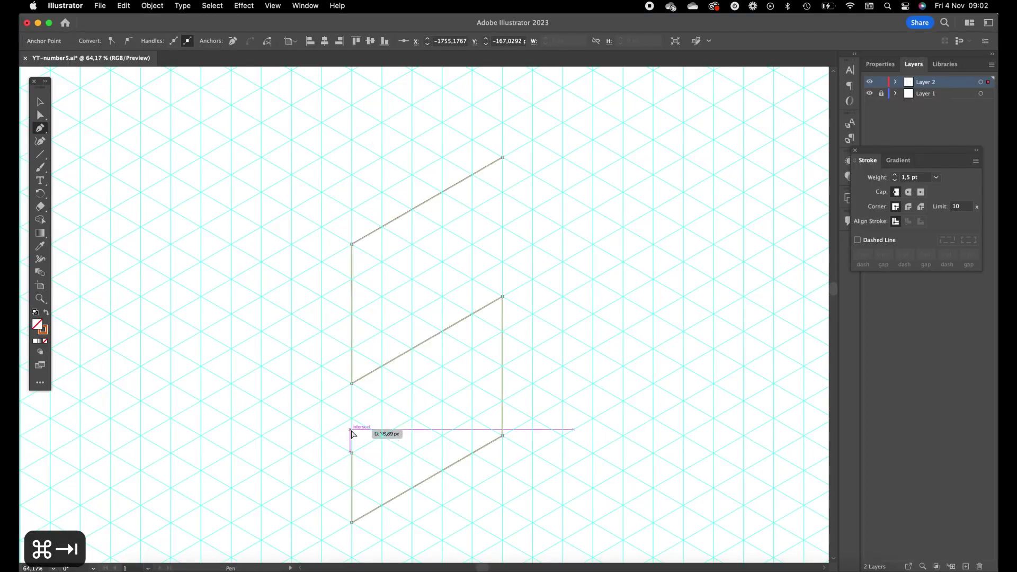
{"action": "key", "text": "super+z"}
{"action": "left_click", "coordinate": [351, 419]}
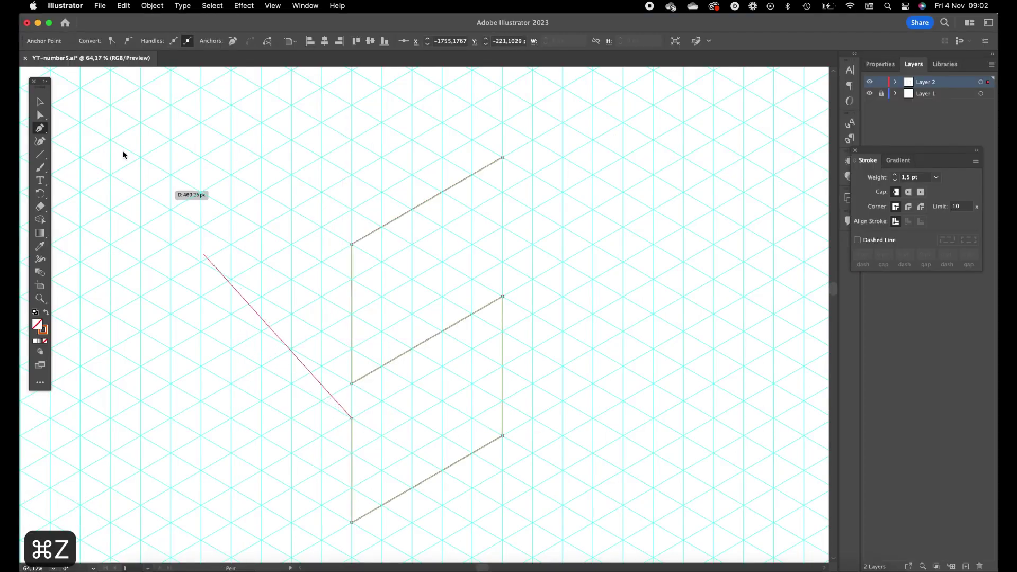
- Softly round the five's top-left and lower-left corners, the top one to about 28 px
{"action": "left_click", "coordinate": [40, 115]}
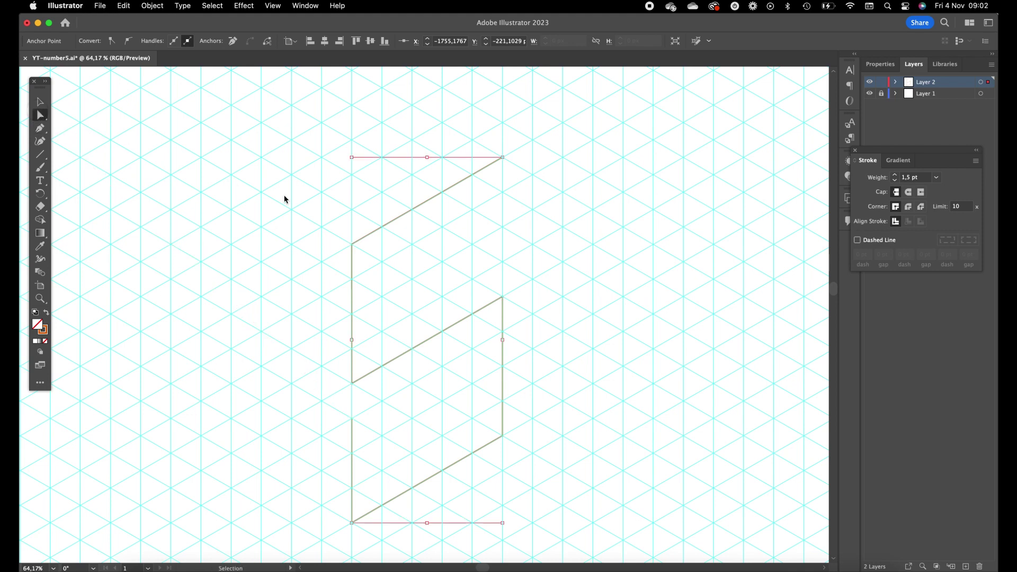
{"action": "key", "text": "super+Tab"}
{"action": "key", "text": "super+Tab"}
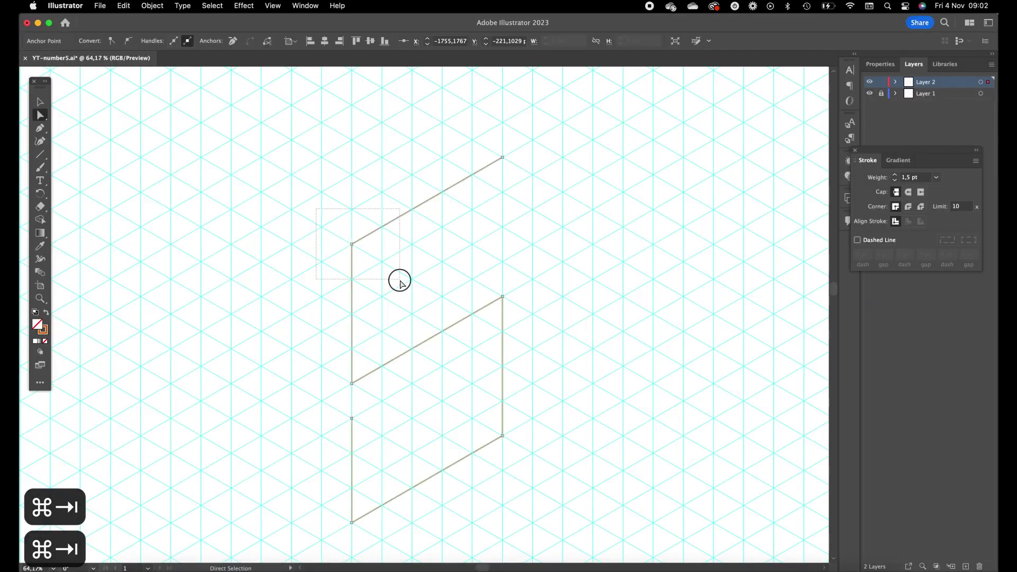
{"action": "left_click", "coordinate": [352, 245]}
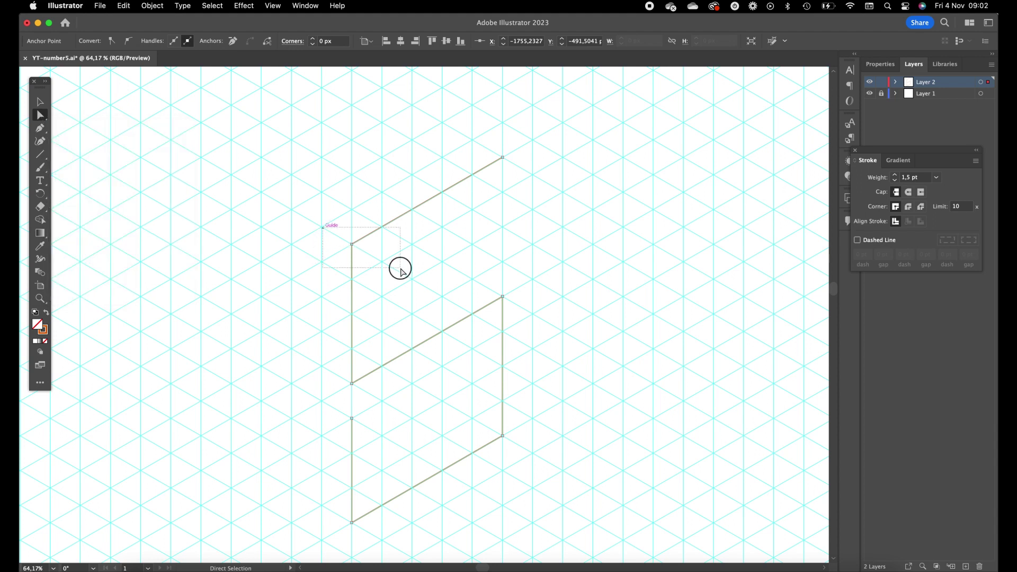
{"action": "left_click", "coordinate": [355, 385], "text": "shift"}
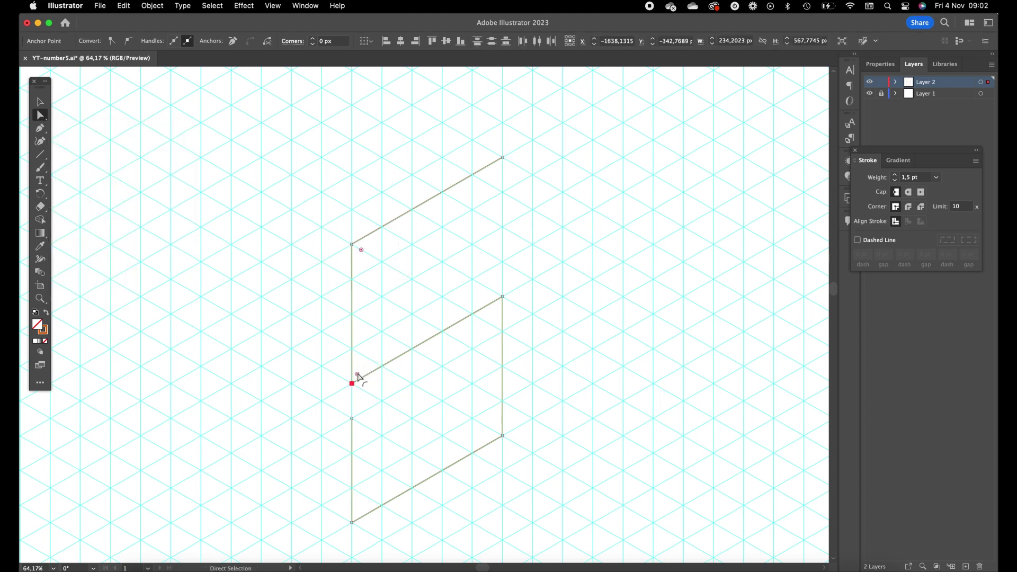
{"action": "left_click_drag", "start_coordinate": [357, 374], "coordinate": [357, 370]}
{"action": "left_click_drag", "start_coordinate": [362, 252], "coordinate": [370, 258]}
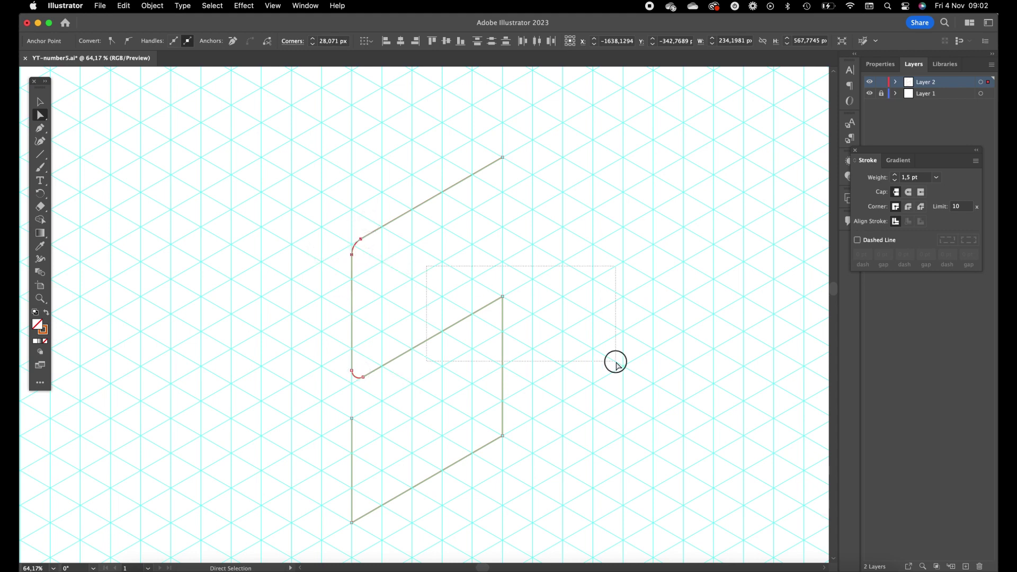
- Turn the lower right corner into a large arc of about 187 px radius
{"action": "left_click", "coordinate": [502, 296]}
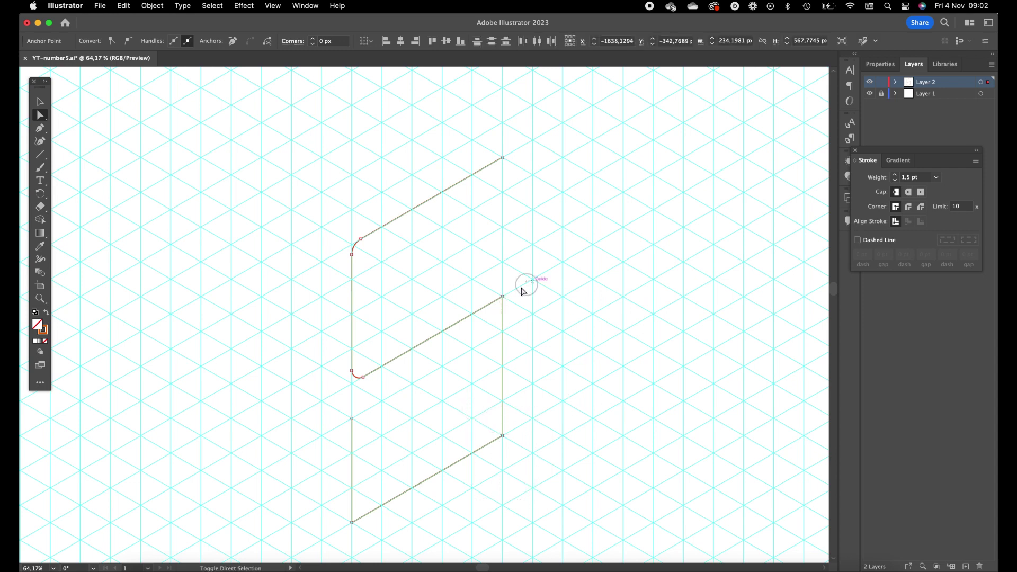
{"action": "left_click_drag", "start_coordinate": [536, 484], "coordinate": [462, 399]}
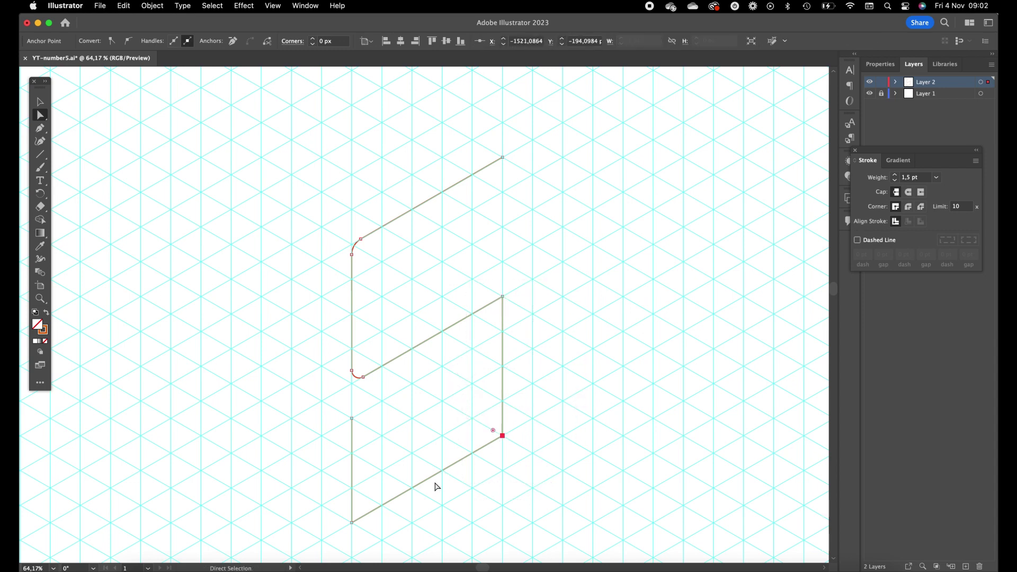
{"action": "left_click_drag", "start_coordinate": [340, 538], "coordinate": [388, 490]}
{"action": "left_click_drag", "start_coordinate": [527, 453], "coordinate": [466, 403]}
{"action": "left_click", "coordinate": [487, 445]}
{"action": "left_click_drag", "start_coordinate": [494, 435], "coordinate": [359, 402]}
{"action": "left_click_drag", "start_coordinate": [569, 265], "coordinate": [461, 412]}
{"action": "left_click_drag", "start_coordinate": [338, 531], "coordinate": [424, 412]}
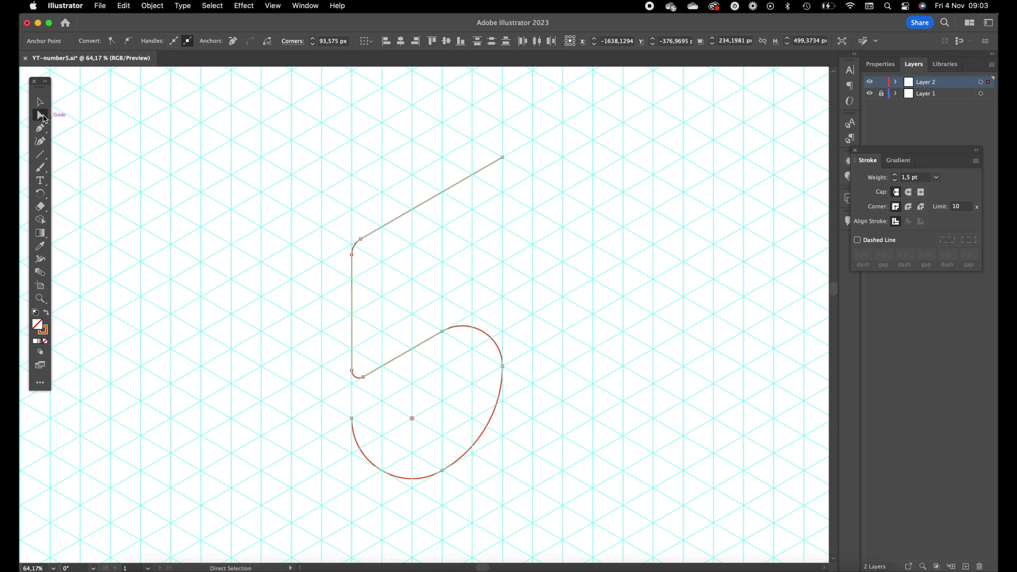
- Pull the top stroke's end point down-left, making the outline about 418 px tall
{"action": "key", "text": "super+Tab"}
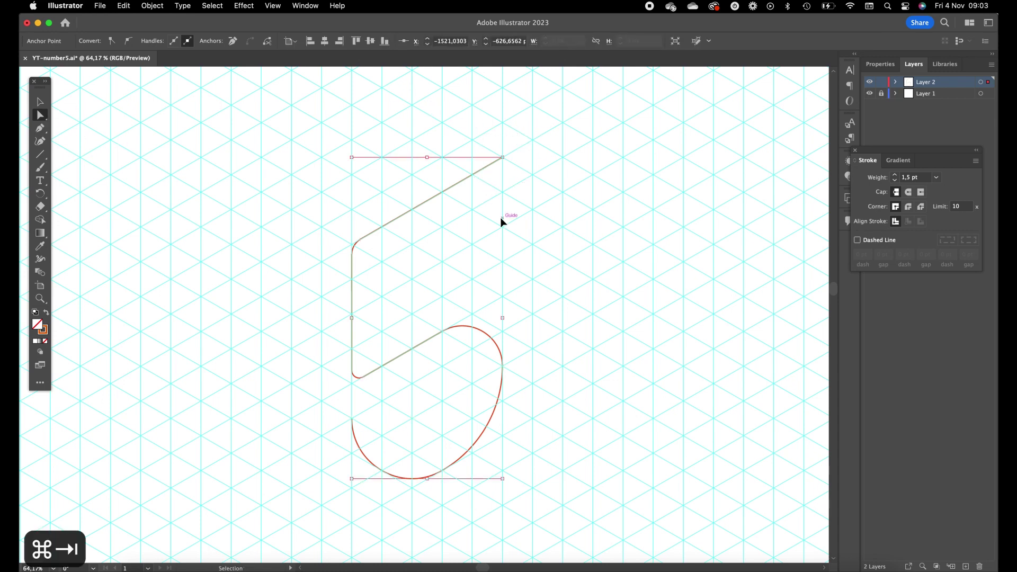
{"action": "key", "text": "super+Tab"}
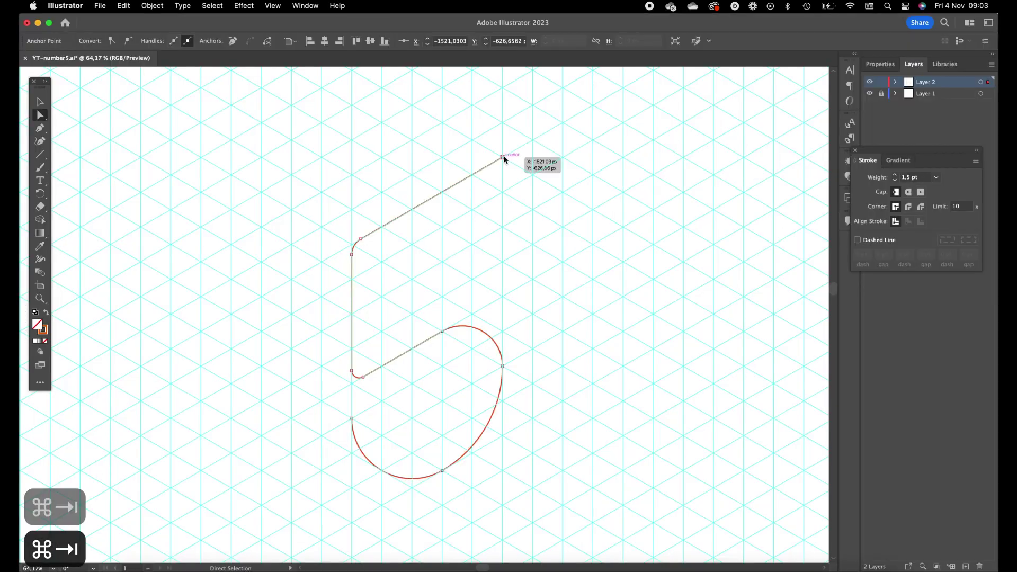
{"action": "left_click_drag", "start_coordinate": [503, 158], "coordinate": [476, 179]}
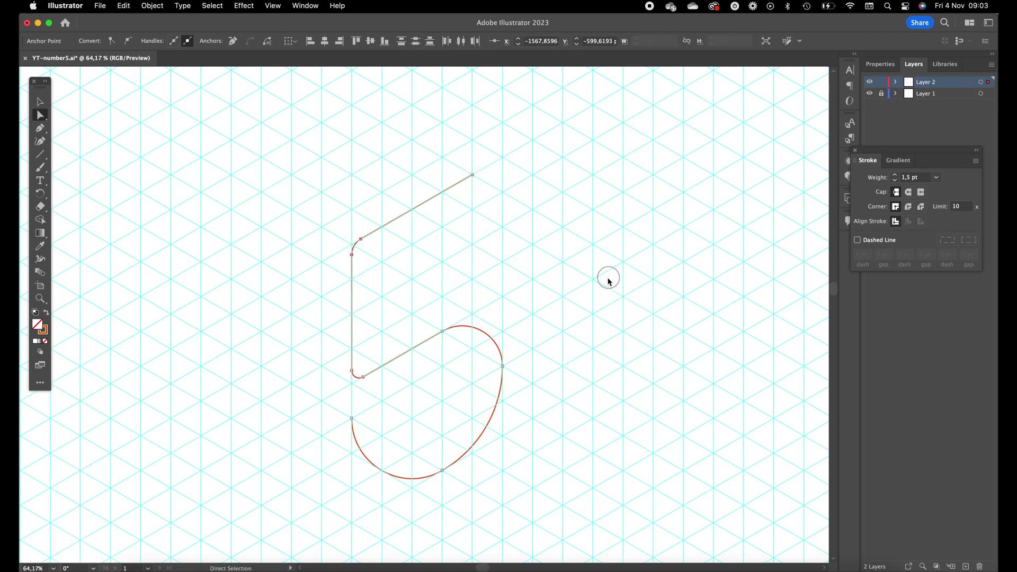
{"action": "left_click_drag", "start_coordinate": [504, 148], "coordinate": [351, 291]}
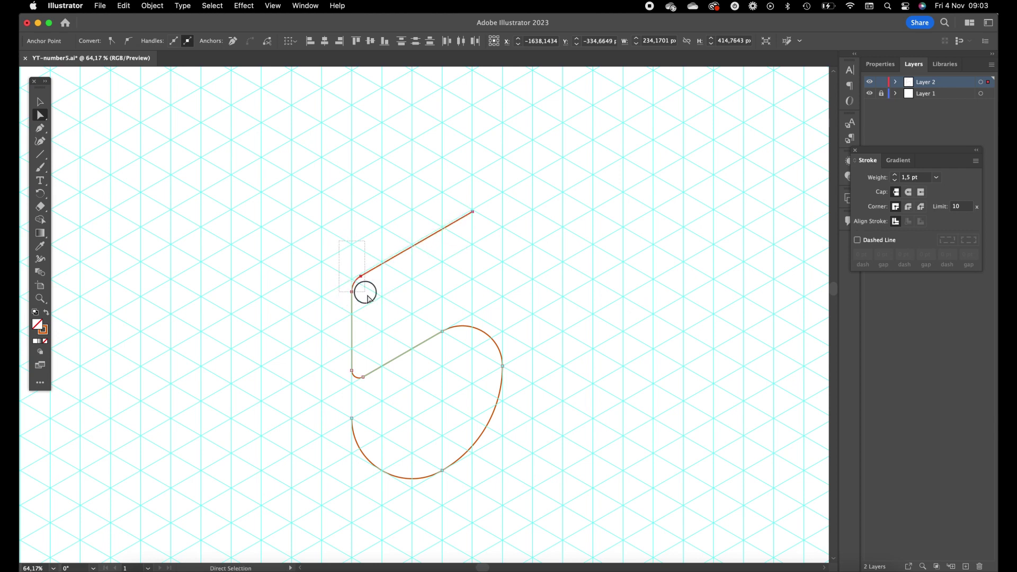
{"action": "key", "text": "z"}
{"action": "left_click", "coordinate": [407, 245]}
{"action": "left_click_drag", "start_coordinate": [407, 245], "coordinate": [542, 208]}
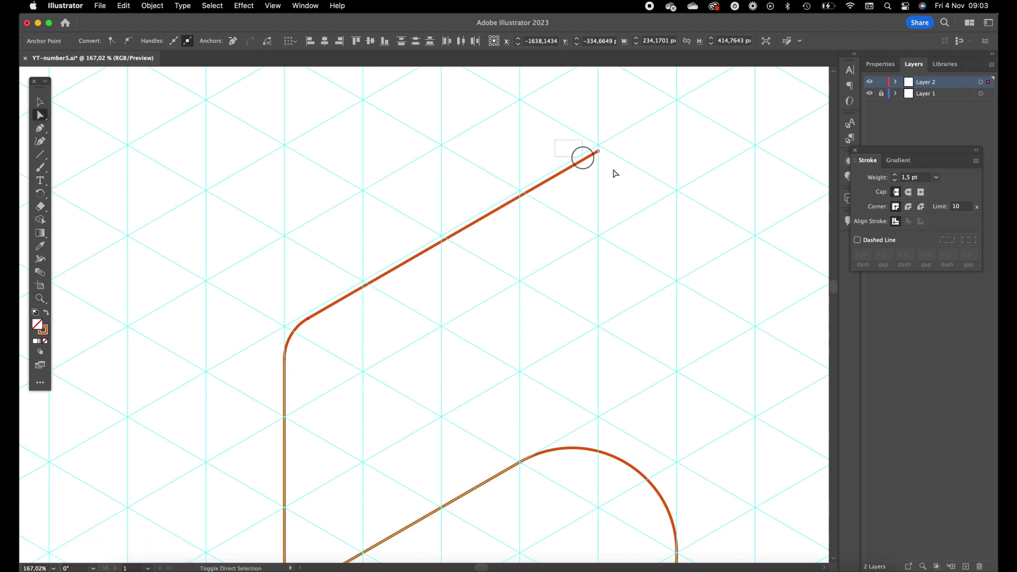
{"action": "mouse_move", "coordinate": [599, 154]}
{"action": "left_mouse_down"}
{"action": "mouse_move", "coordinate": [597, 175]}
{"action": "mouse_move", "coordinate": [599, 145]}
{"action": "left_mouse_up"}
{"action": "key", "text": "z"}
{"action": "left_click_drag", "start_coordinate": [670, 147], "coordinate": [318, 183]}
{"action": "key", "text": "v"}
{"action": "left_click", "coordinate": [318, 183]}
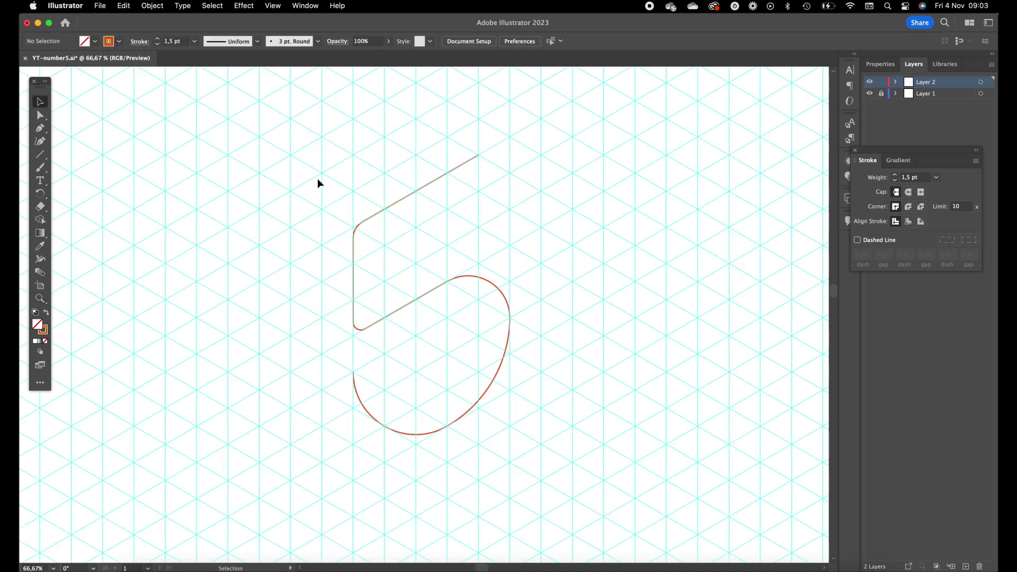
- Option-drag a copy of the five outline up-left along the isometric diagonal
{"action": "scroll", "coordinate": [329, 175], "scroll_direction": "down", "scroll_amount": 3}
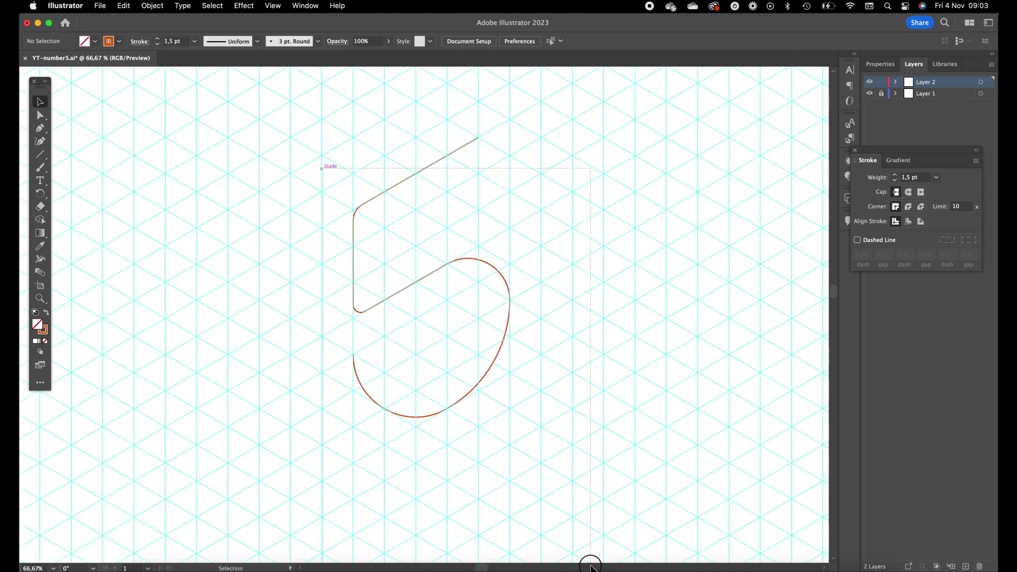
{"action": "key", "text": "super+a"}
{"action": "left_click_drag", "start_coordinate": [559, 288], "coordinate": [565, 374]}
{"action": "key", "text": "super+z"}
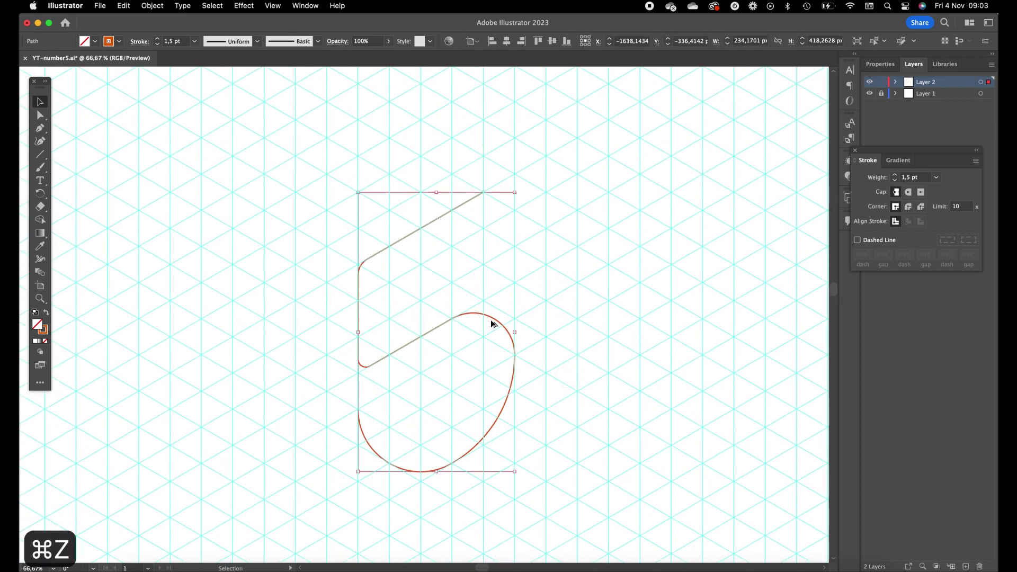
{"action": "left_click_drag", "start_coordinate": [497, 322], "coordinate": [371, 251]}
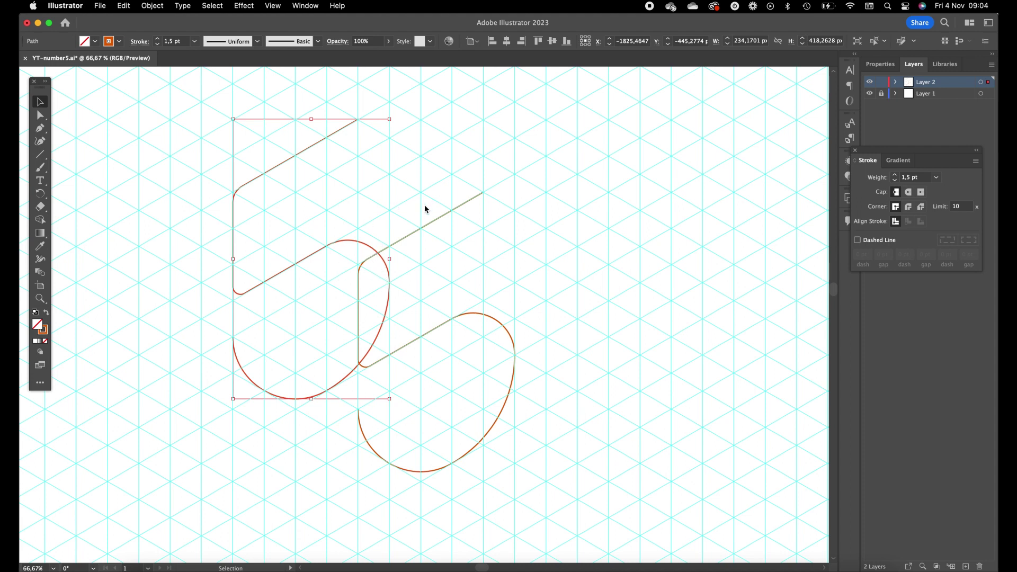
{"action": "left_click", "coordinate": [480, 190]}
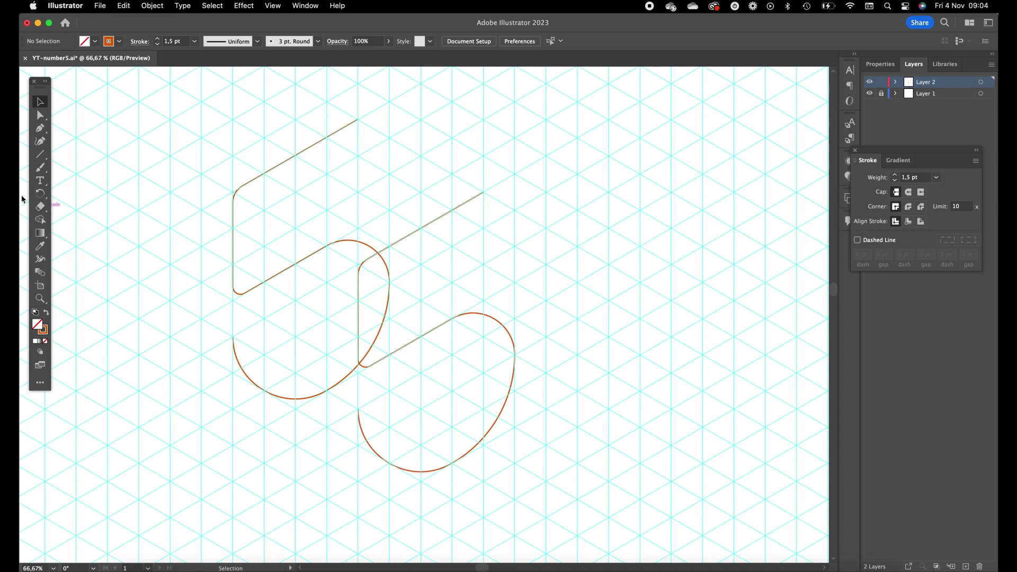
- Join the two outlines' top ends with a Pen line, closing the top face
{"action": "left_click", "coordinate": [42, 129]}
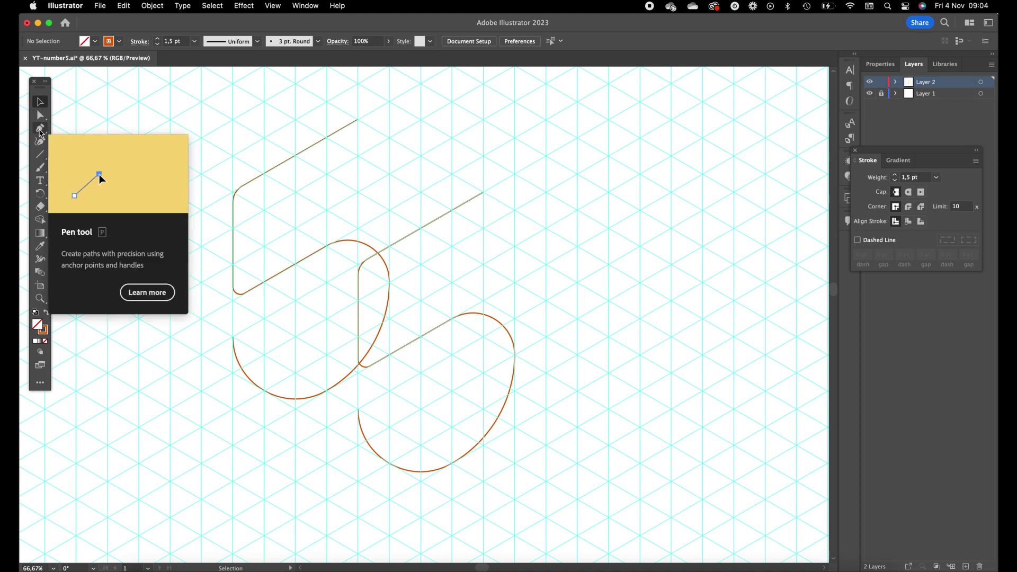
{"action": "left_click", "coordinate": [41, 130]}
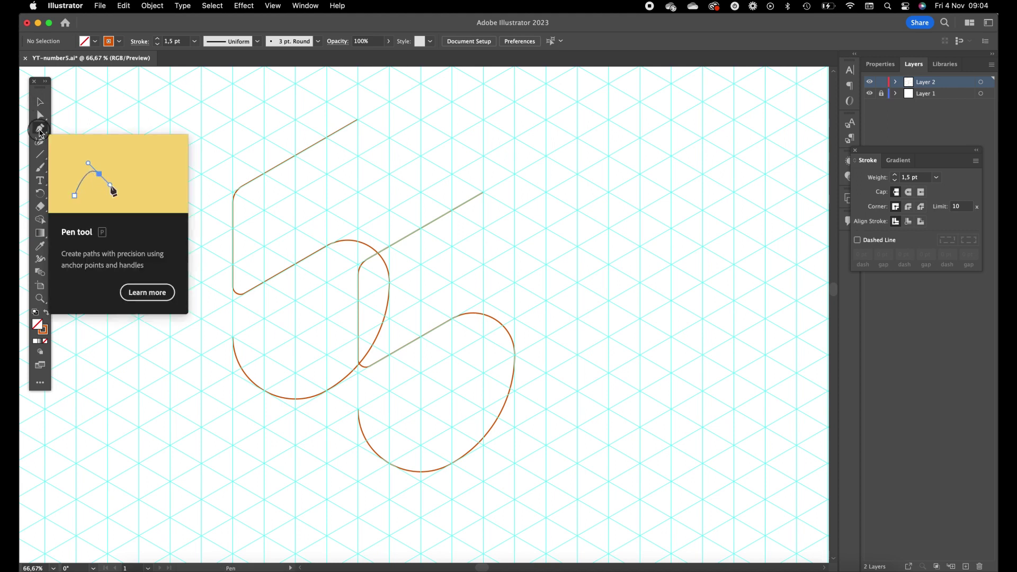
{"action": "left_click", "coordinate": [484, 194]}
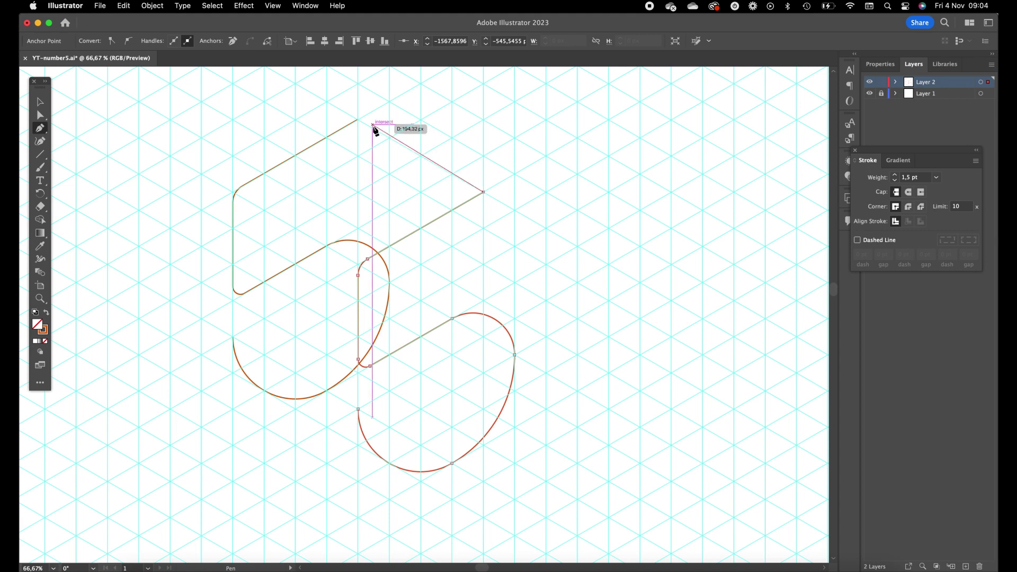
{"action": "left_click", "coordinate": [358, 120]}
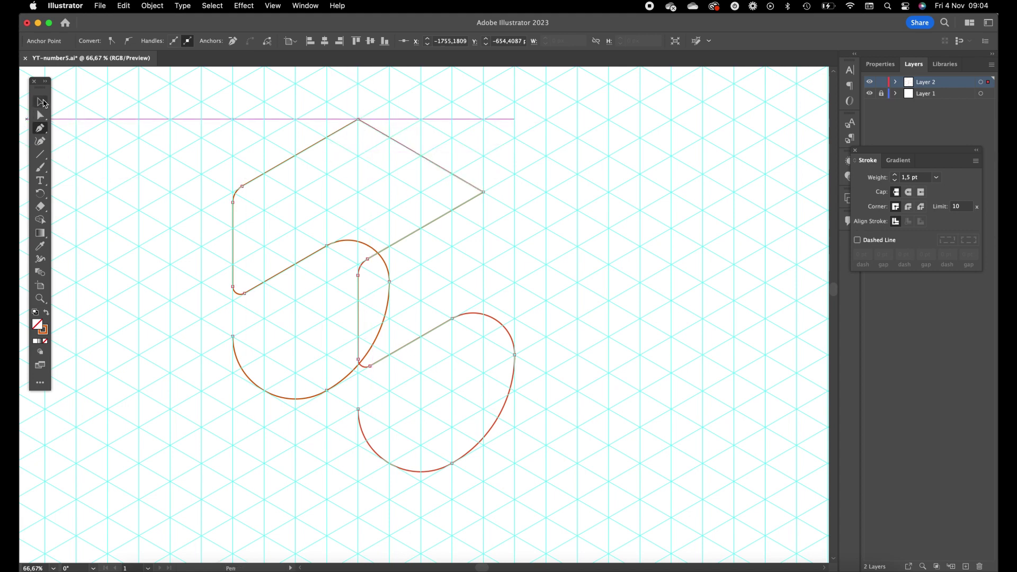
{"action": "scroll", "coordinate": [215, 278], "scroll_direction": "up", "scroll_amount": 3}
{"action": "key", "text": "super+shift+a"}
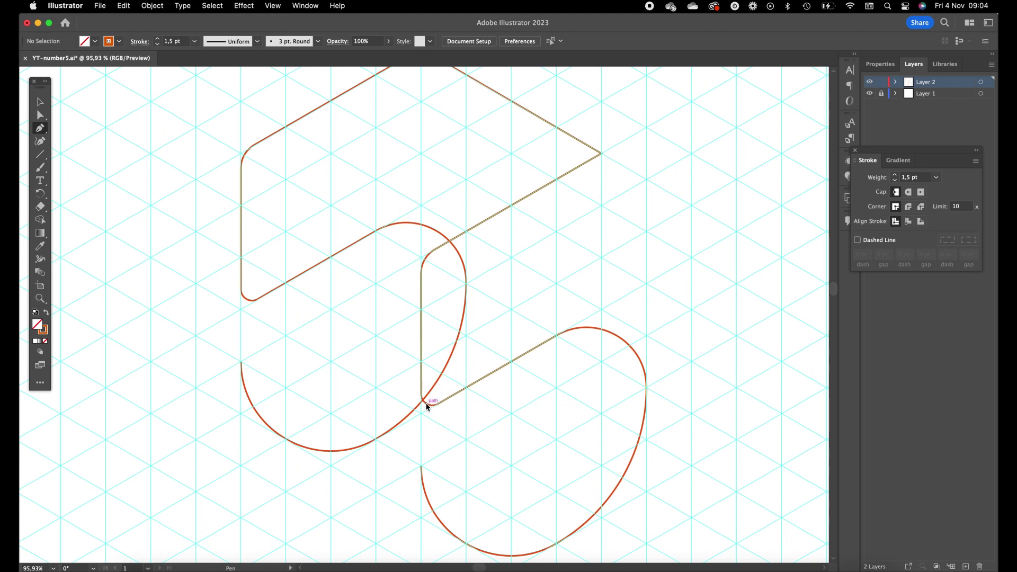
- Draw depth edges from the lower corner to the copy's rounded corner and between the upper arcs
{"action": "left_click", "coordinate": [426, 404]}
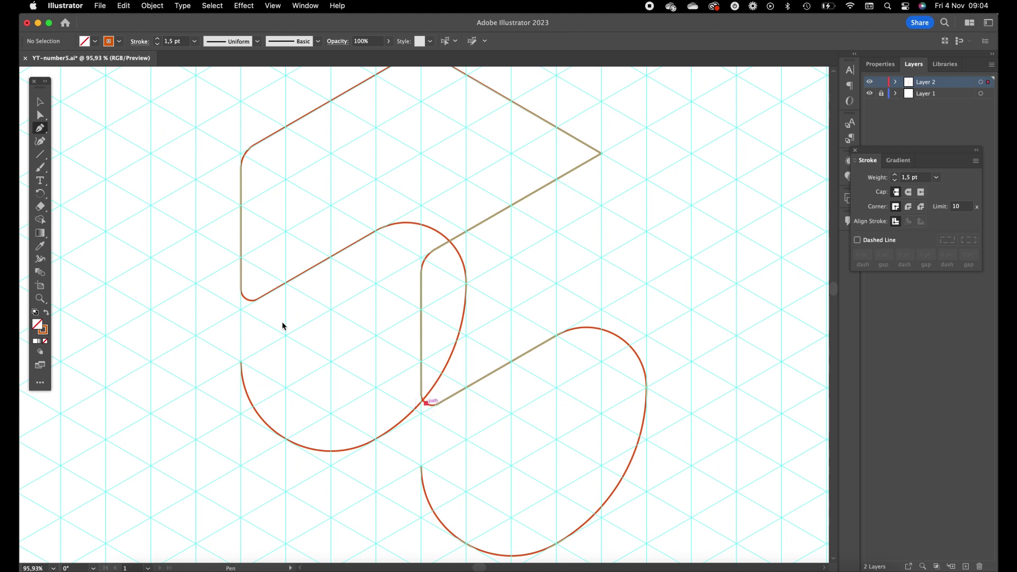
{"action": "left_click", "coordinate": [245, 298]}
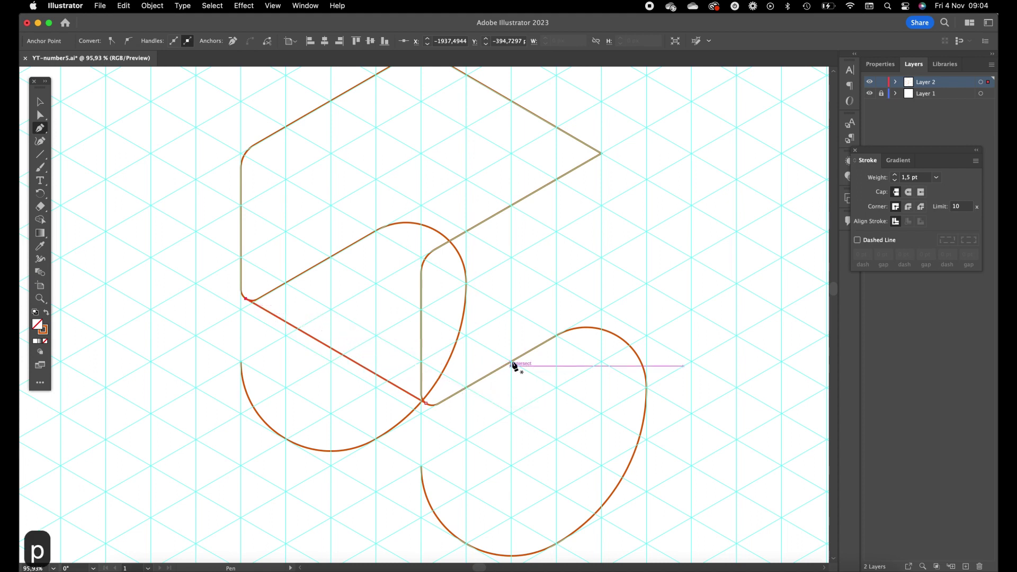
{"action": "left_click", "coordinate": [626, 343]}
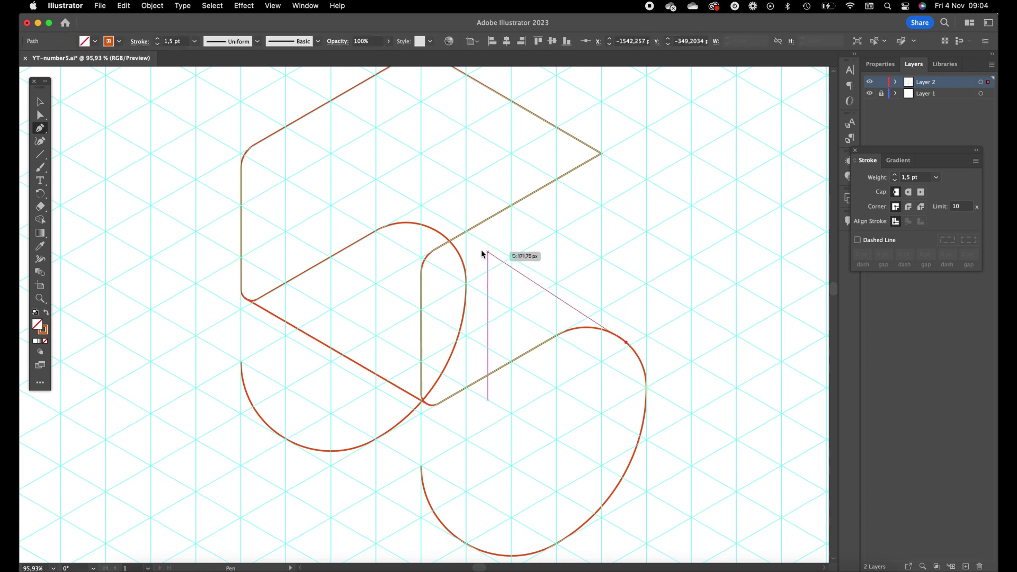
{"action": "left_click", "coordinate": [435, 234]}
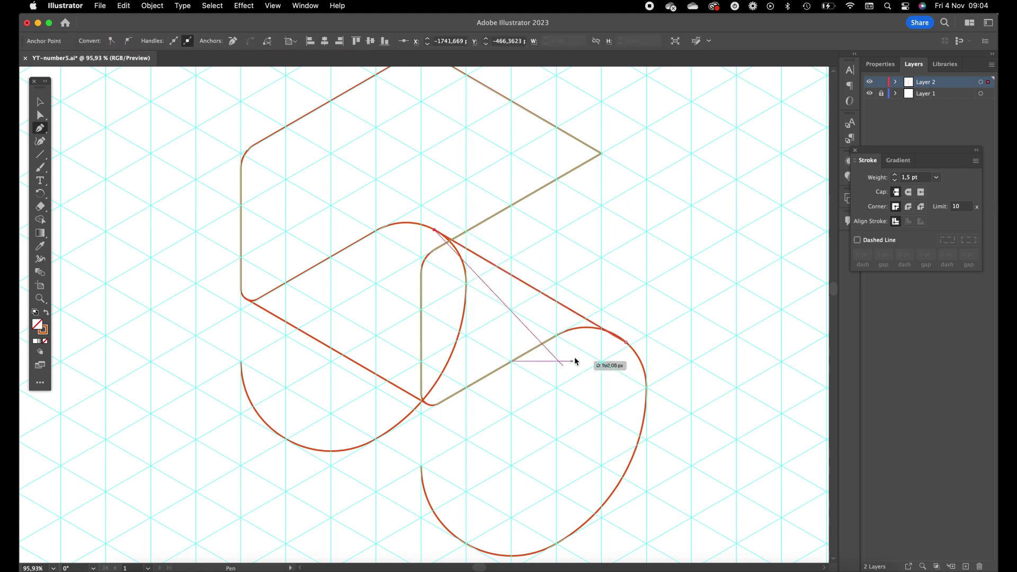
{"action": "key", "text": "cmd+z"}
{"action": "key", "text": "super+z"}
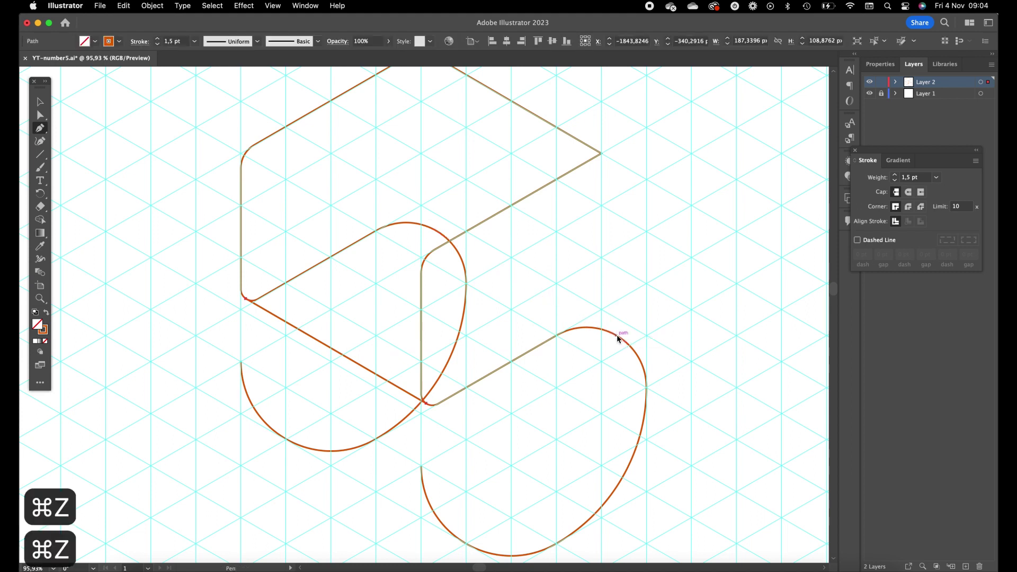
{"action": "left_click", "coordinate": [615, 336]}
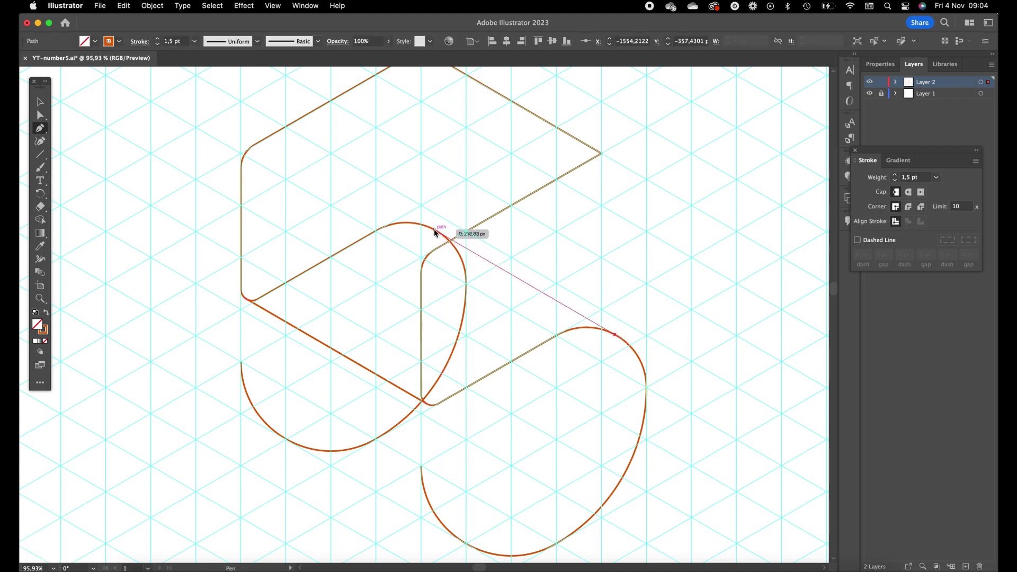
{"action": "left_click", "coordinate": [433, 229]}
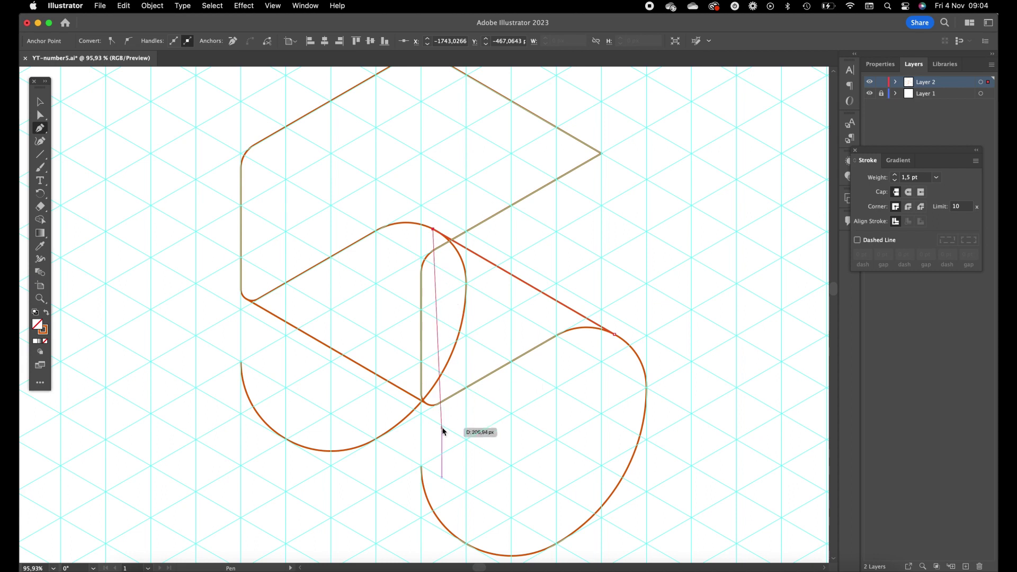
- Close the path and add a bottom edge from the lower arc's tangent across to the other arc
{"action": "key", "text": "p"}
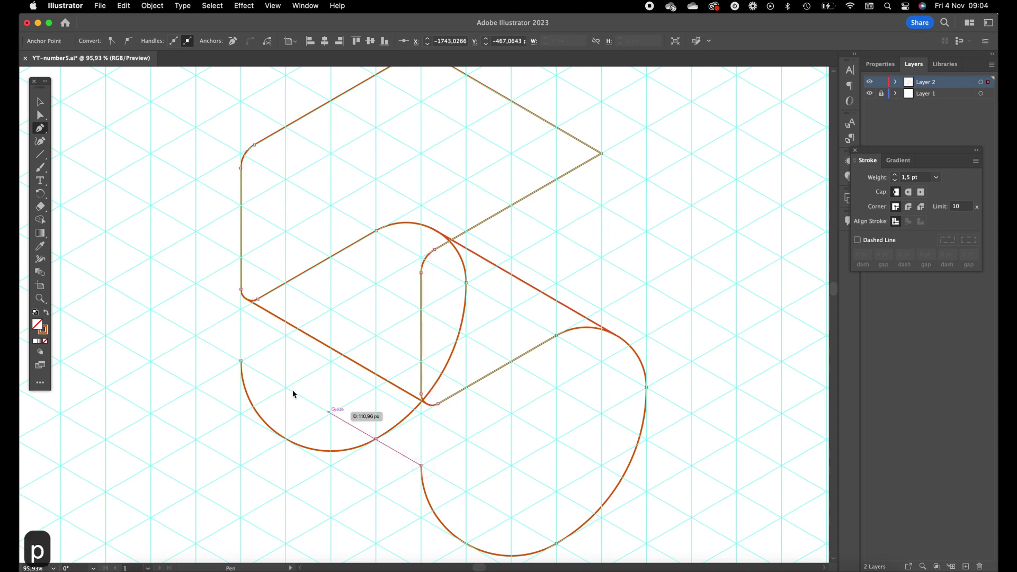
{"action": "left_click", "coordinate": [241, 361]}
{"action": "key", "text": "space"}
{"action": "left_click_drag", "start_coordinate": [370, 441], "coordinate": [377, 311]}
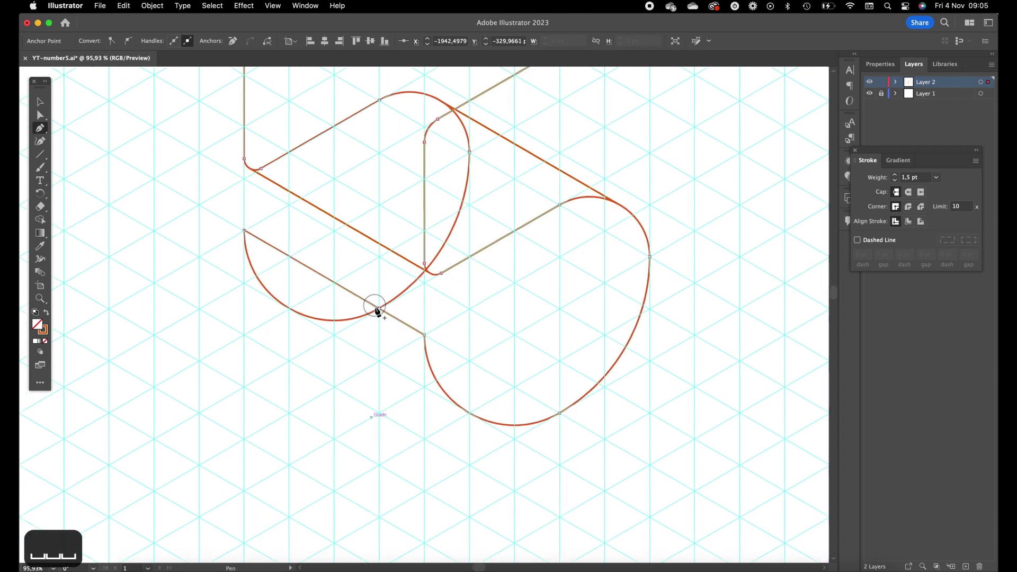
{"action": "key", "text": "p"}
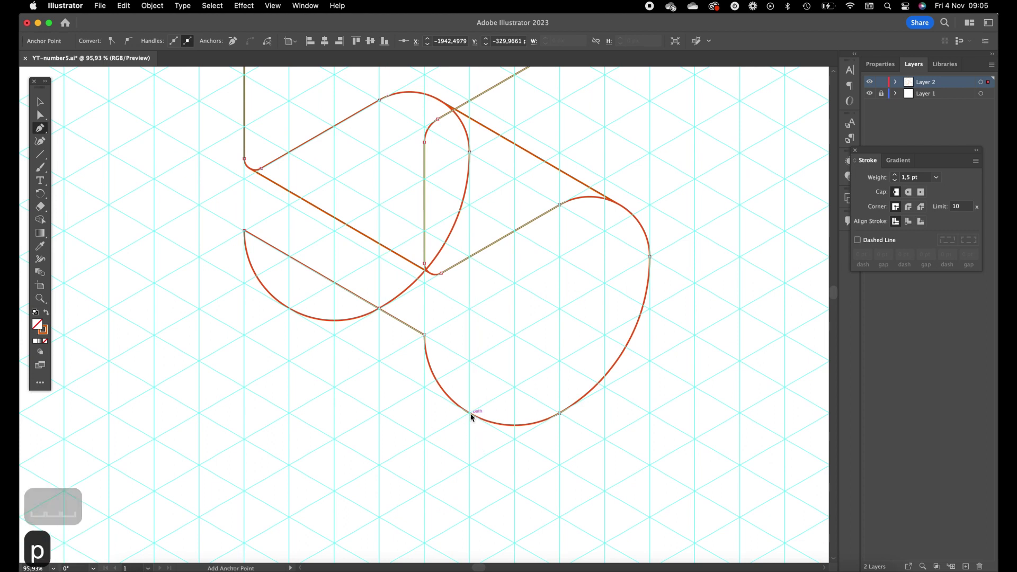
{"action": "key", "text": "super+1"}
{"action": "left_click", "coordinate": [557, 428]}
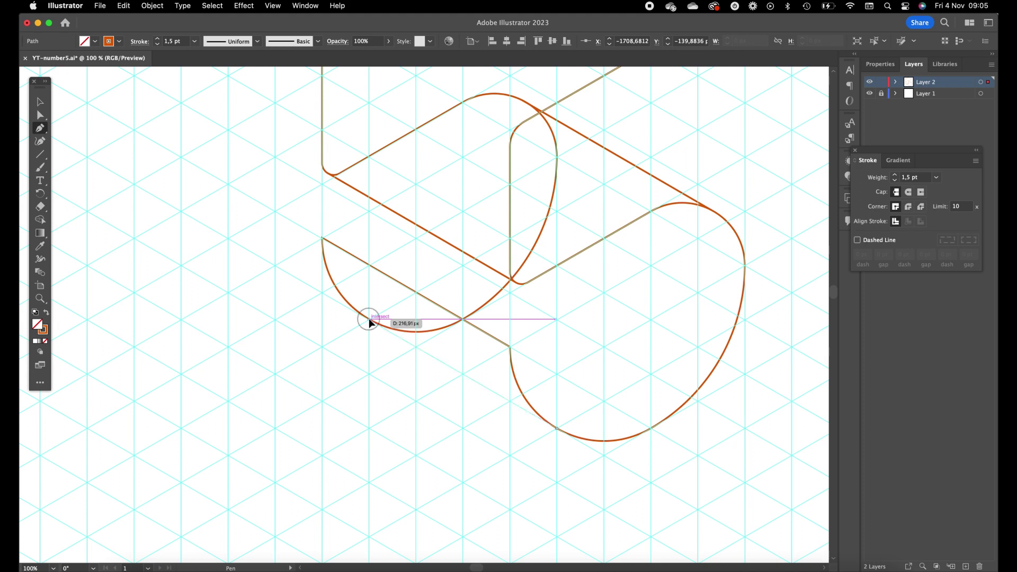
{"action": "left_click", "coordinate": [369, 319]}
{"action": "key", "text": "super+z"}
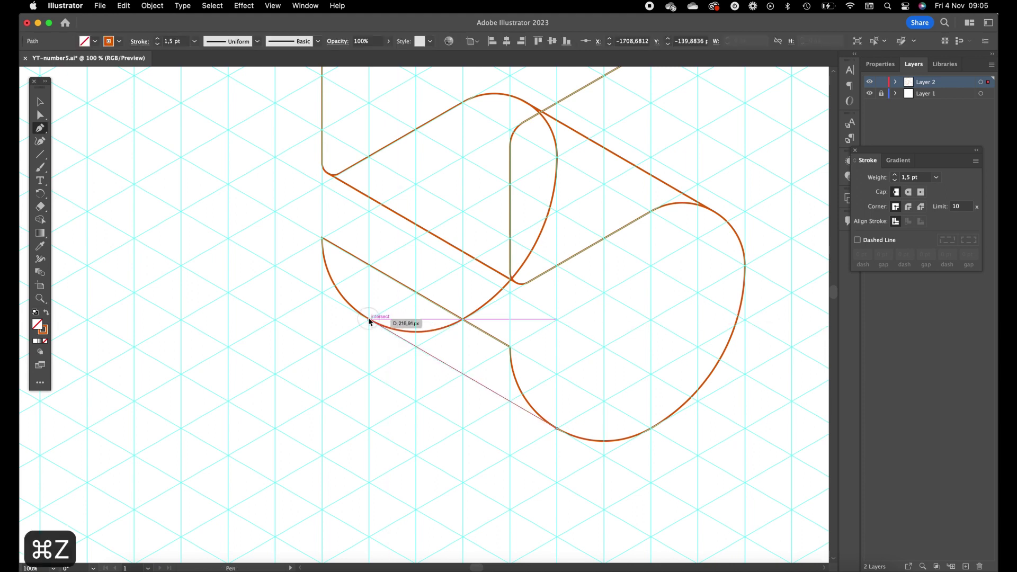
{"action": "left_click", "coordinate": [369, 319]}
- Marquee-select all the outline pieces of the extruded 5
{"action": "key", "text": "super+minus"}
{"action": "key", "text": "super+minus"}
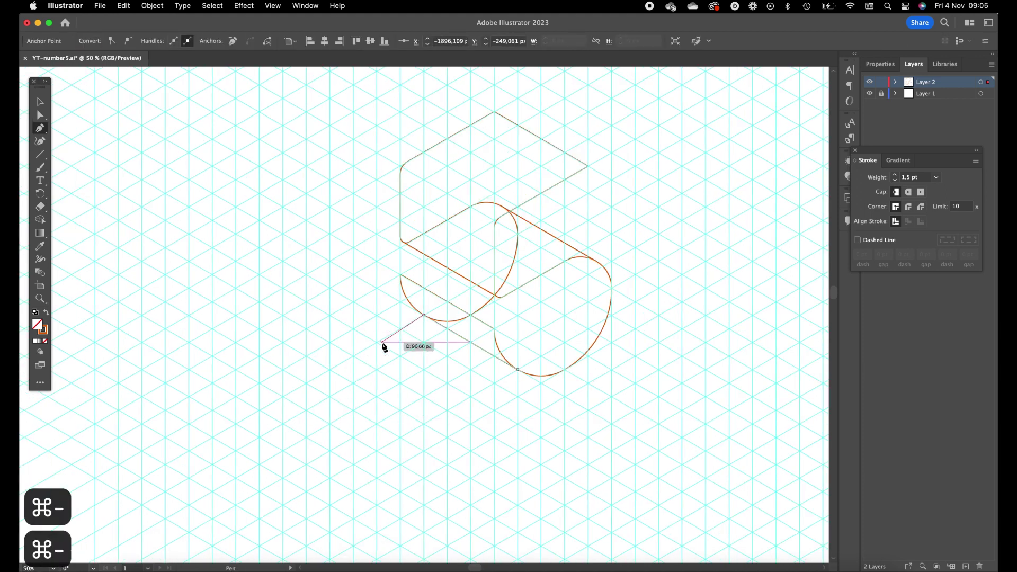
{"action": "scroll", "coordinate": [382, 343], "scroll_direction": "up", "scroll_amount": 4}
{"action": "scroll", "coordinate": [382, 343], "scroll_direction": "right", "scroll_amount": 4}
{"action": "scroll", "coordinate": [379, 344], "scroll_direction": "left", "scroll_amount": 1}
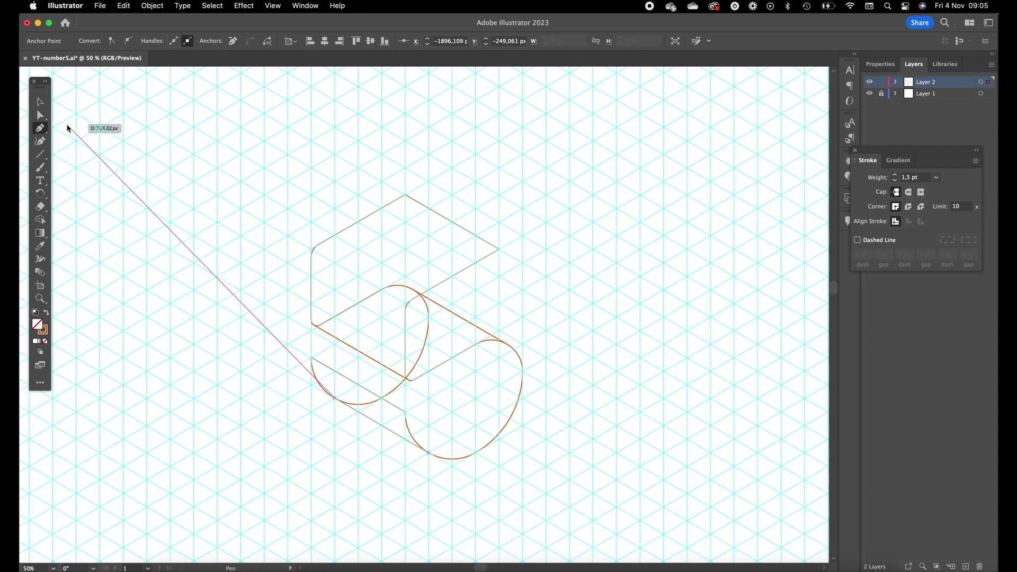
{"action": "key", "text": "v"}
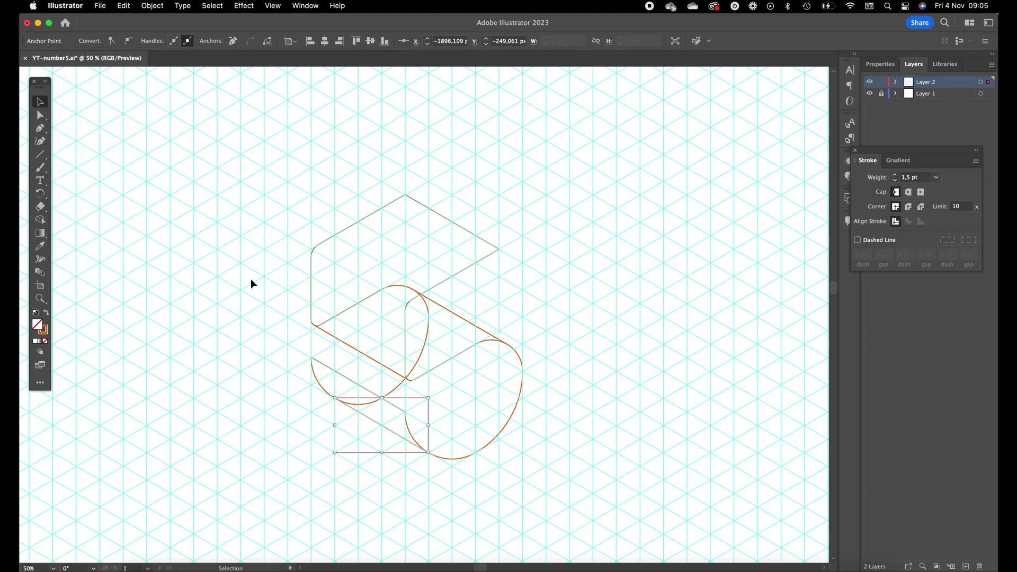
{"action": "key", "text": "super+equal"}
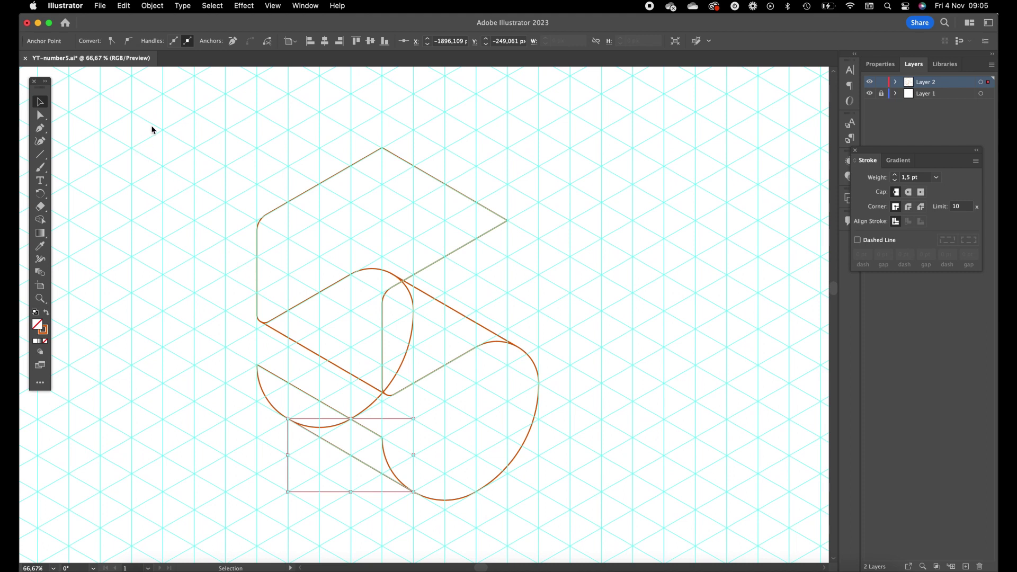
{"action": "left_click_drag", "start_coordinate": [152, 125], "coordinate": [623, 521]}
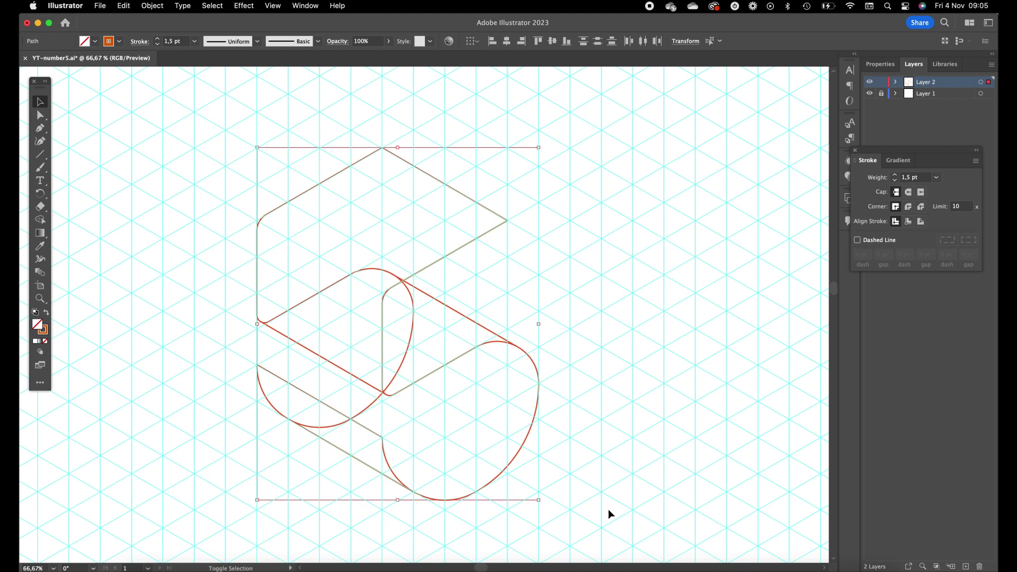
- Merge the top face with the left face using Shape Builder, then compare with the reference
{"action": "key", "text": "shift+m"}
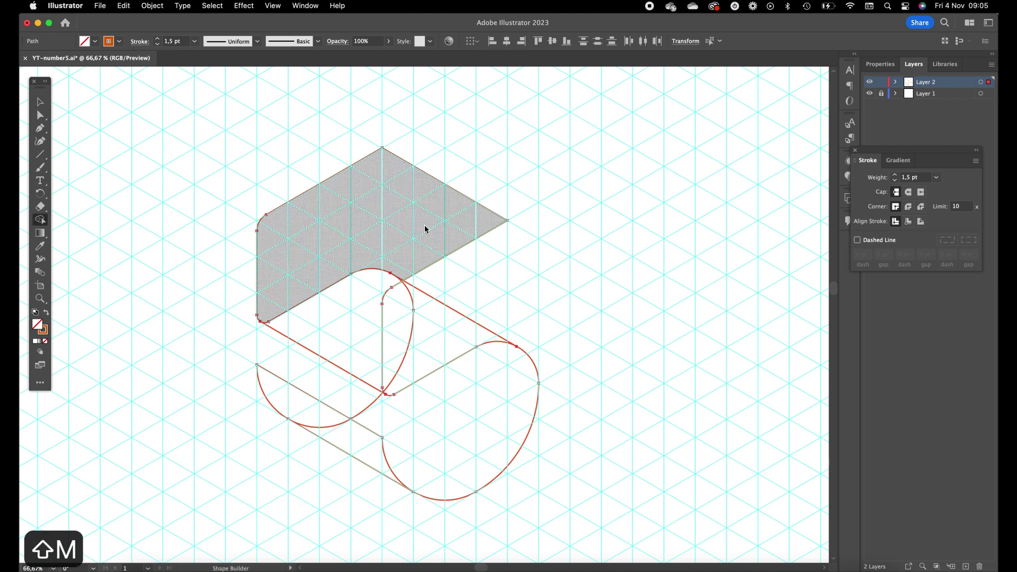
{"action": "left_click_drag", "start_coordinate": [425, 228], "coordinate": [366, 301]}
{"action": "left_click_drag", "start_coordinate": [353, 344], "coordinate": [336, 288]}
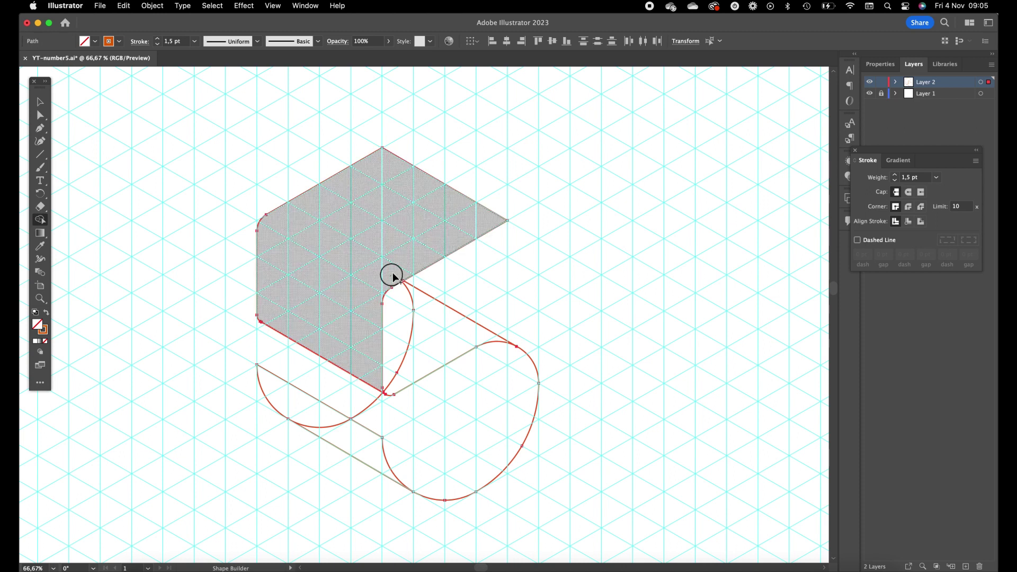
{"action": "key", "text": "super+Tab"}
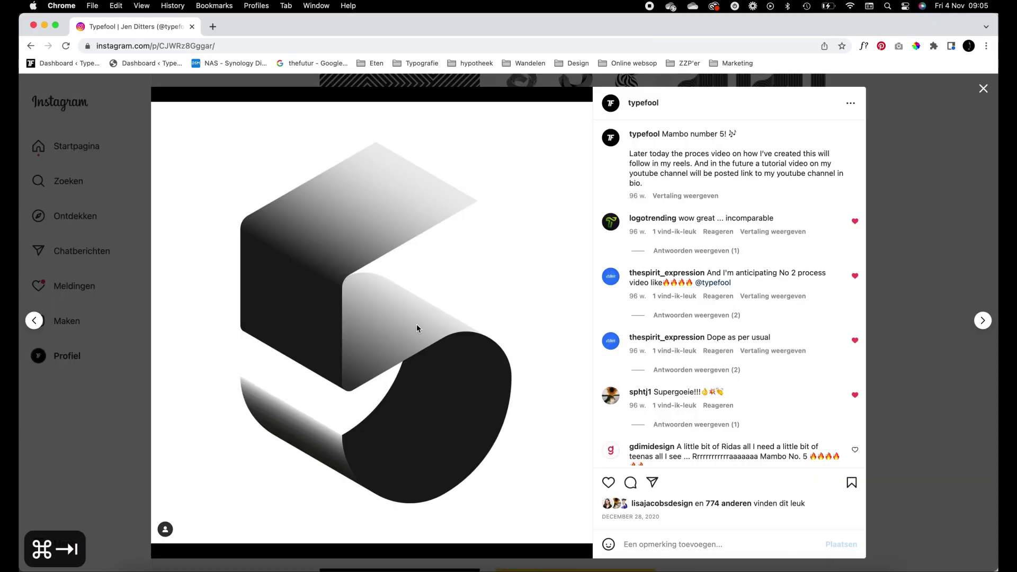
{"action": "key", "text": "super+Tab"}
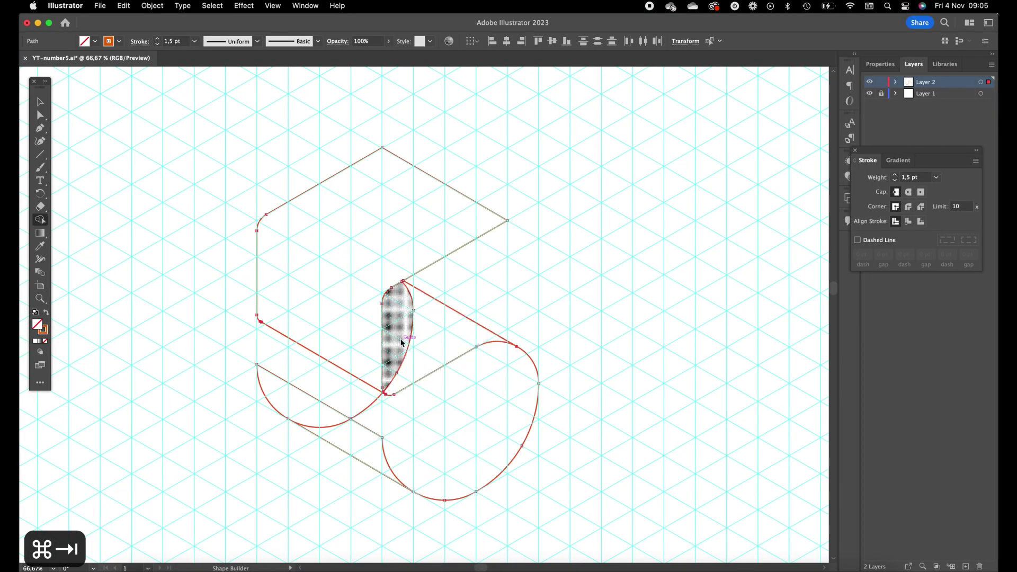
{"action": "key", "text": "super+Tab"}
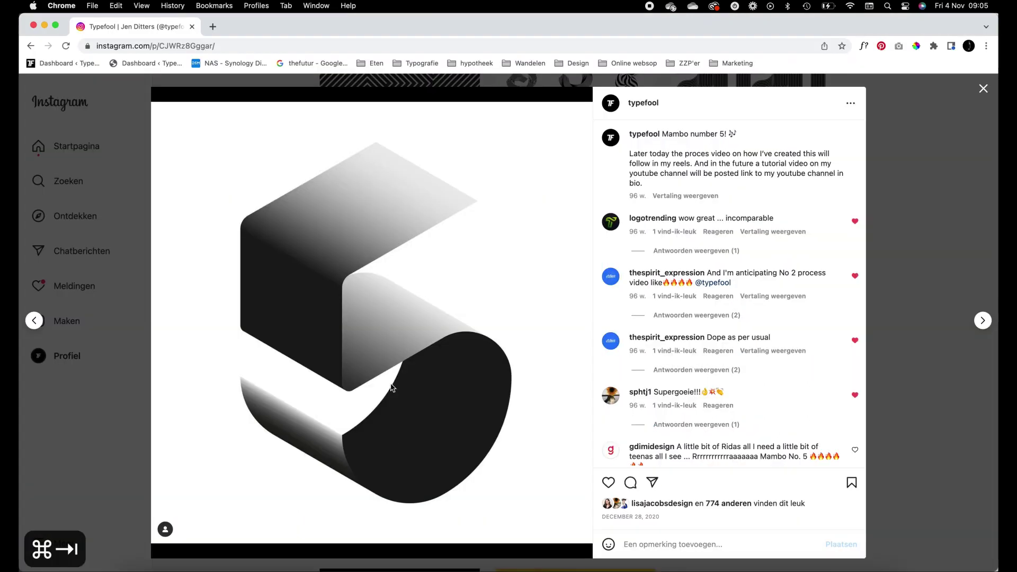
{"action": "key", "text": "super+Tab"}
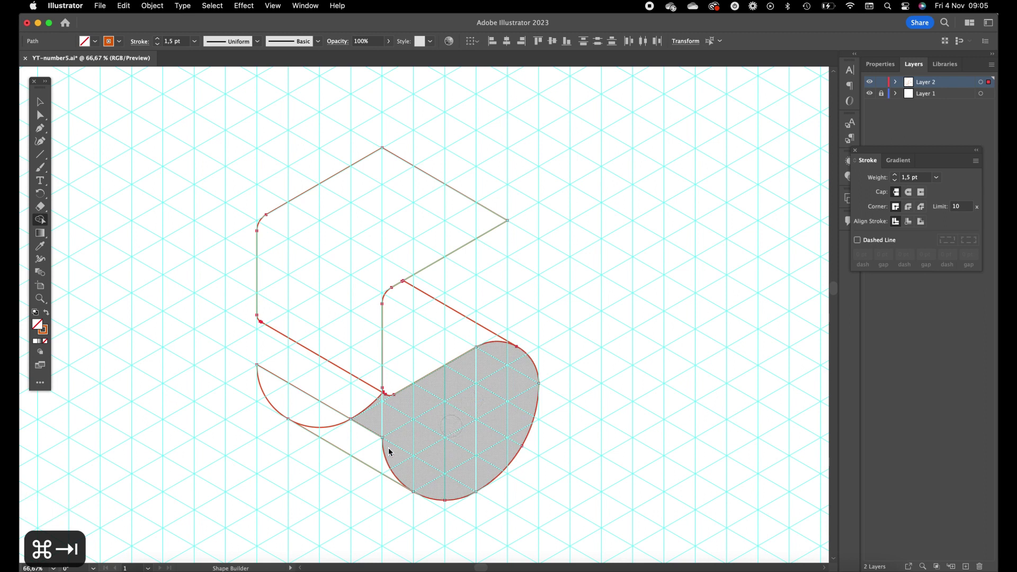
{"action": "key", "text": "super+Tab"}
{"action": "key", "text": "super+Tab"}
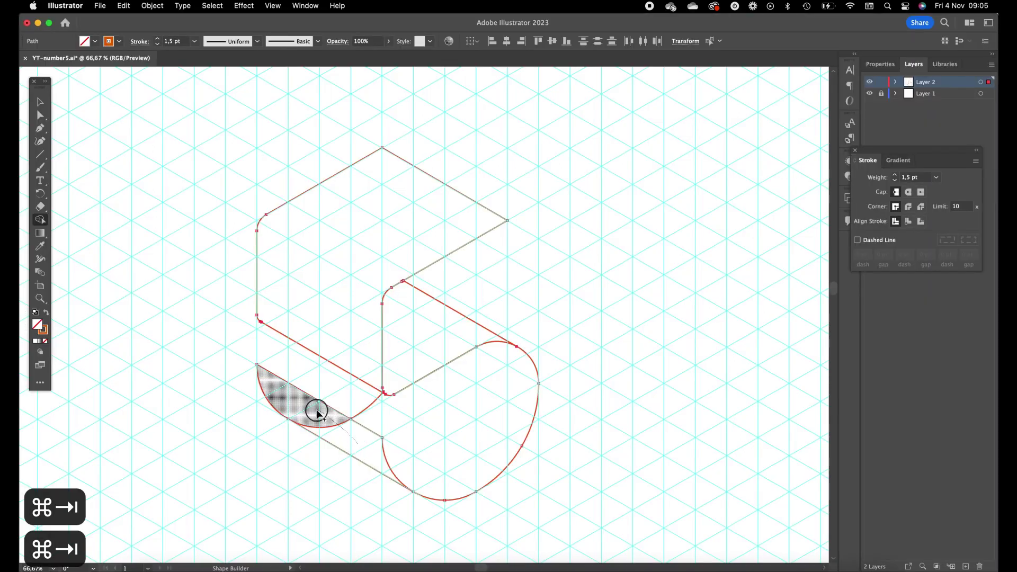
- Zoom into the lower-left curve and merge the half-disc region into one shape
{"action": "key", "text": "z"}
{"action": "left_click_drag", "start_coordinate": [262, 463], "coordinate": [499, 352]}
{"action": "left_click_drag", "start_coordinate": [558, 389], "coordinate": [481, 336]}
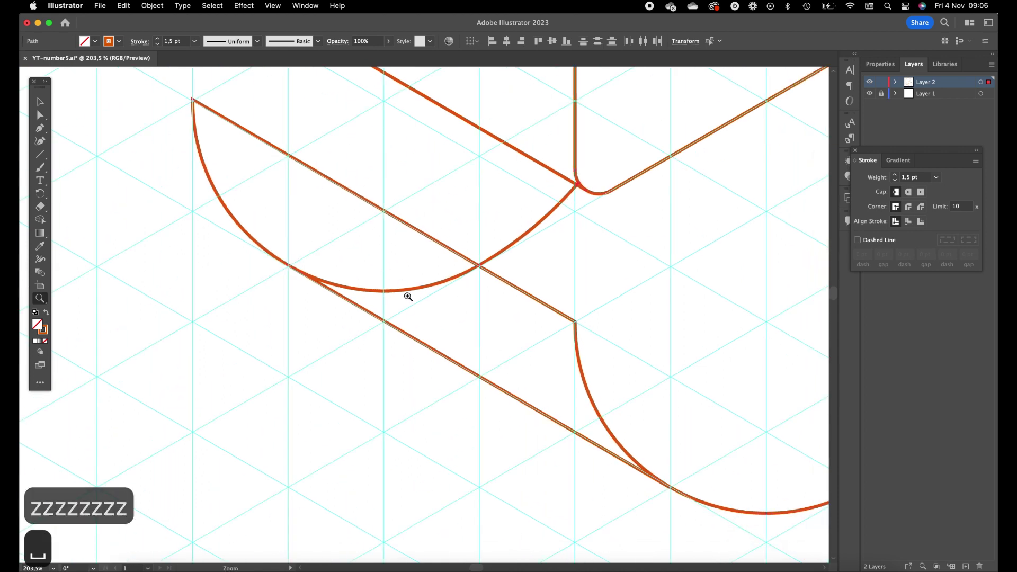
{"action": "key", "text": "shift+m"}
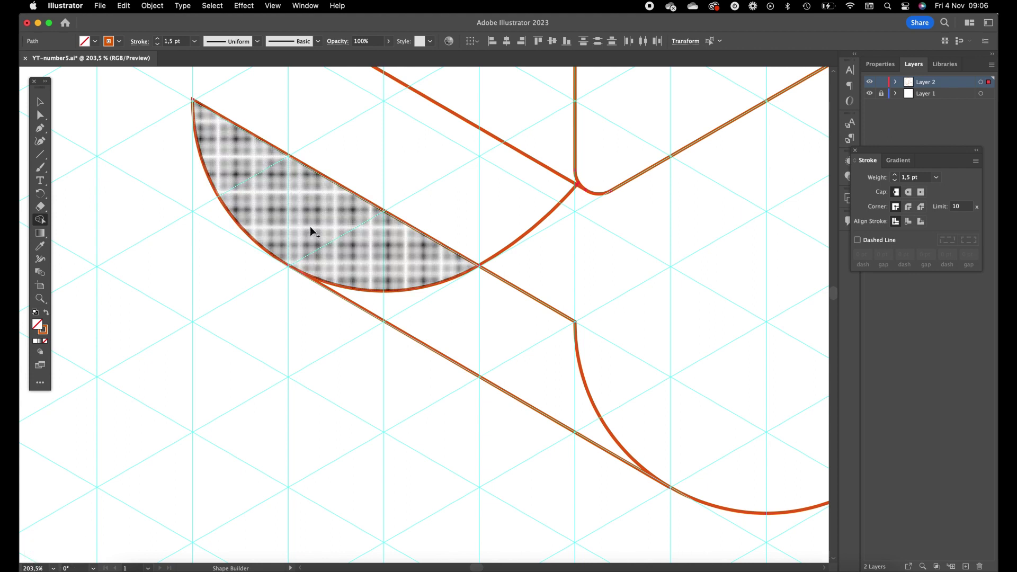
{"action": "left_click_drag", "start_coordinate": [319, 234], "coordinate": [475, 333]}
- Undo the half-disc merge and drag the junction anchor toward the curve-edge crossing
{"action": "left_click", "coordinate": [40, 115]}
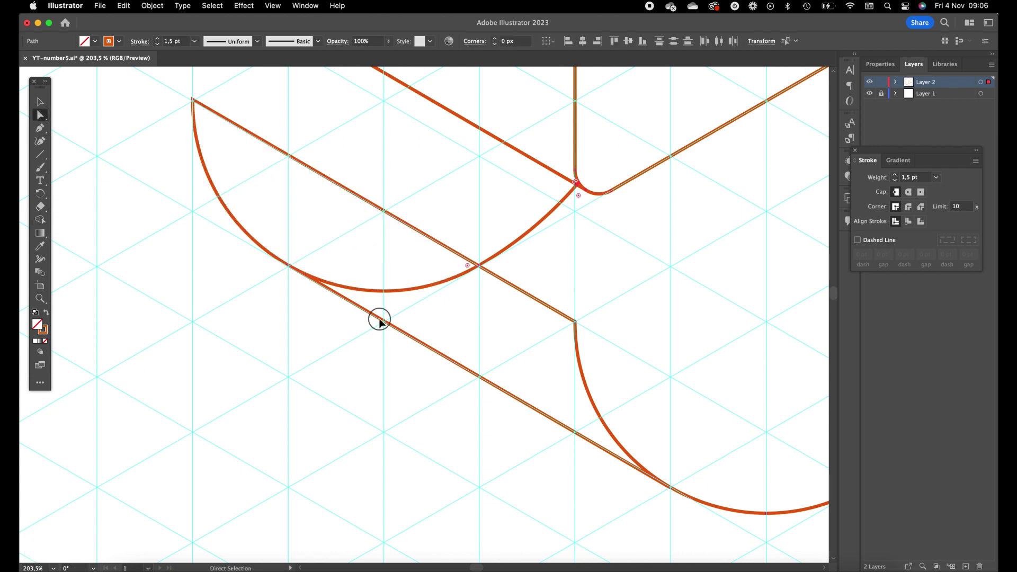
{"action": "left_click", "coordinate": [361, 312]}
{"action": "key", "text": "super+z"}
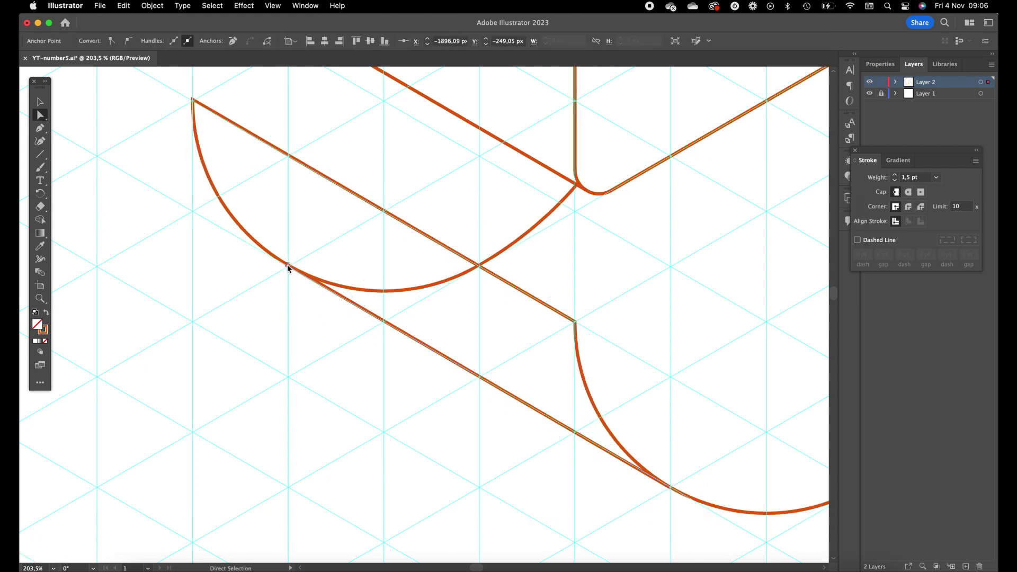
{"action": "left_click_drag", "start_coordinate": [287, 264], "coordinate": [515, 223]}
{"action": "key", "text": "z"}
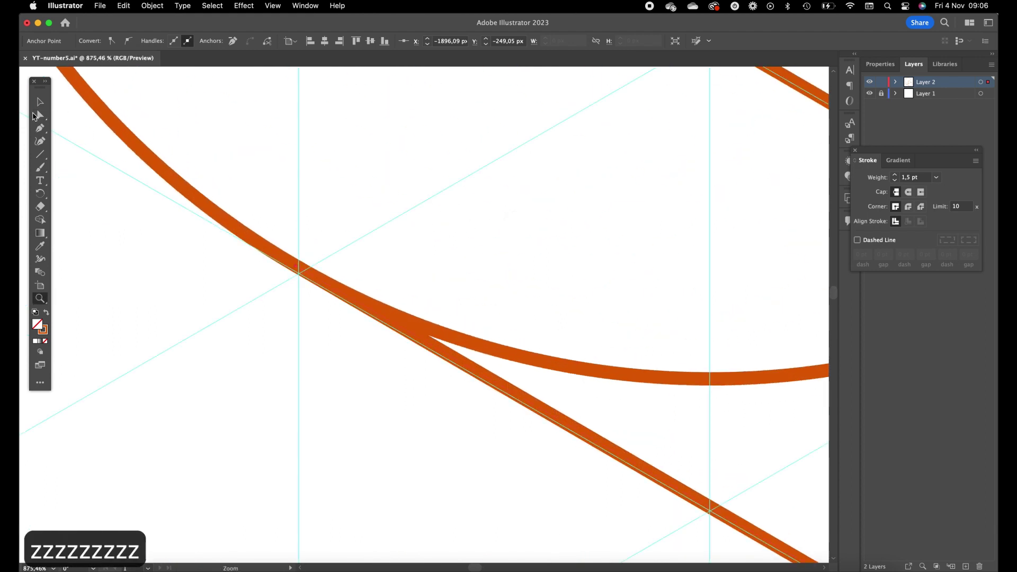
{"action": "mouse_move", "coordinate": [295, 270]}
{"action": "left_mouse_down"}
{"action": "mouse_move", "coordinate": [327, 285]}
{"action": "mouse_move", "coordinate": [309, 287]}
{"action": "mouse_move", "coordinate": [312, 273]}
{"action": "mouse_move", "coordinate": [297, 268]}
{"action": "left_mouse_up"}
- Check the anchor in Outline view, zoom out, and reselect all paths of the number
{"action": "key", "text": "super+y"}
{"action": "key", "text": "z"}
{"action": "scroll", "coordinate": [245, 329], "scroll_direction": "down", "scroll_amount": 10}
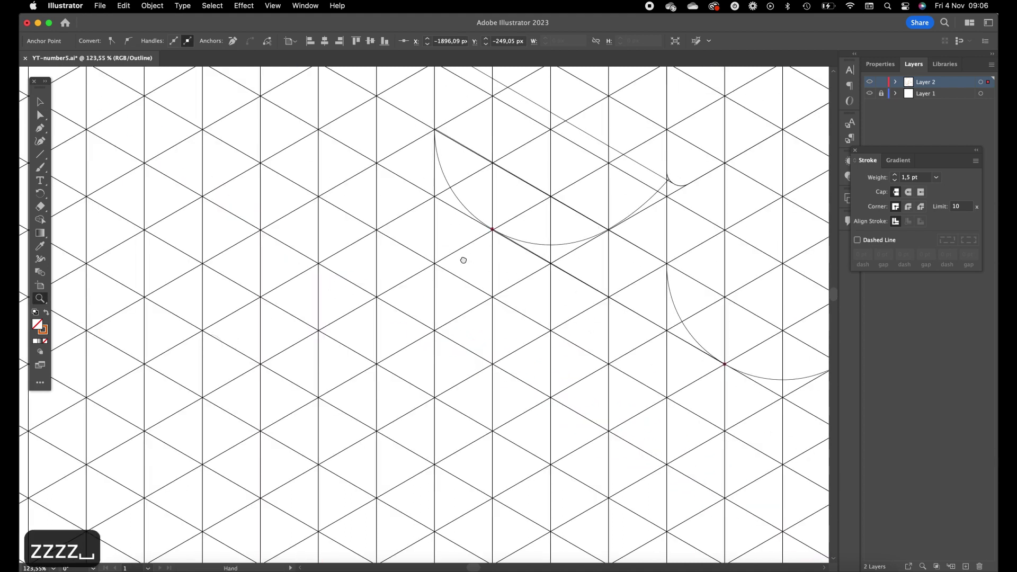
{"action": "key", "text": "z"}
{"action": "scroll", "coordinate": [424, 273], "scroll_direction": "down", "scroll_amount": 3}
{"action": "left_click", "coordinate": [40, 101]}
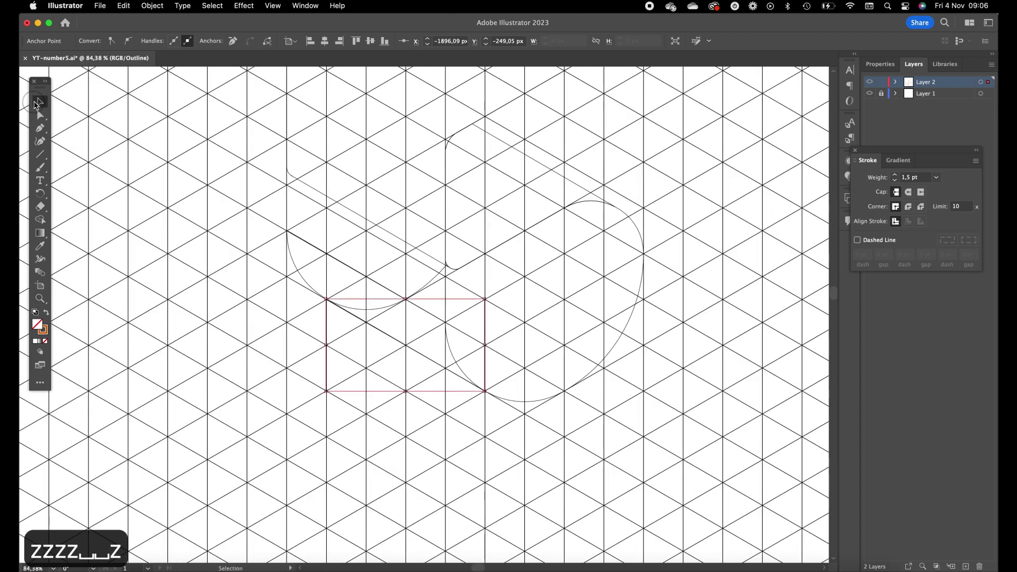
{"action": "key", "text": "super+y"}
{"action": "left_click_drag", "start_coordinate": [253, 451], "coordinate": [647, 157]}
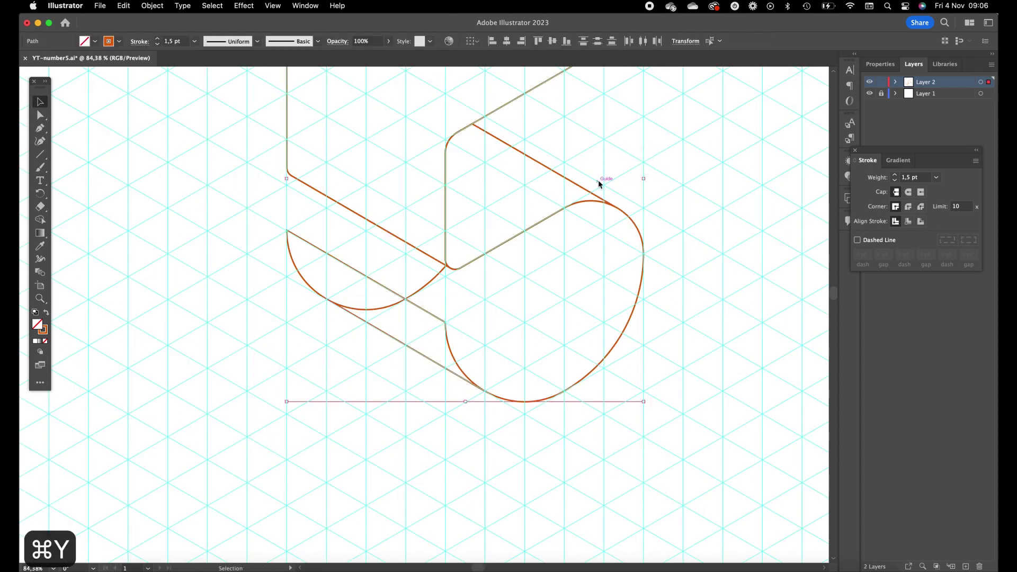
- Snap the junction anchor exactly onto the crossing of the bowl arc and diagonal edge
{"action": "key", "text": "shift+m"}
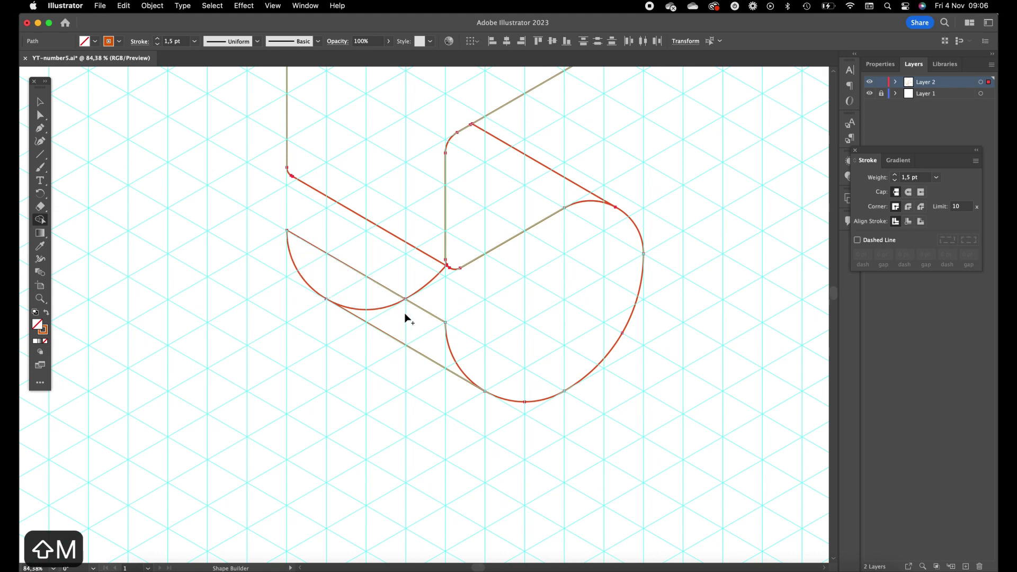
{"action": "key", "text": "z"}
{"action": "left_click_drag", "start_coordinate": [404, 312], "coordinate": [536, 302]}
{"action": "left_click", "coordinate": [36, 117]}
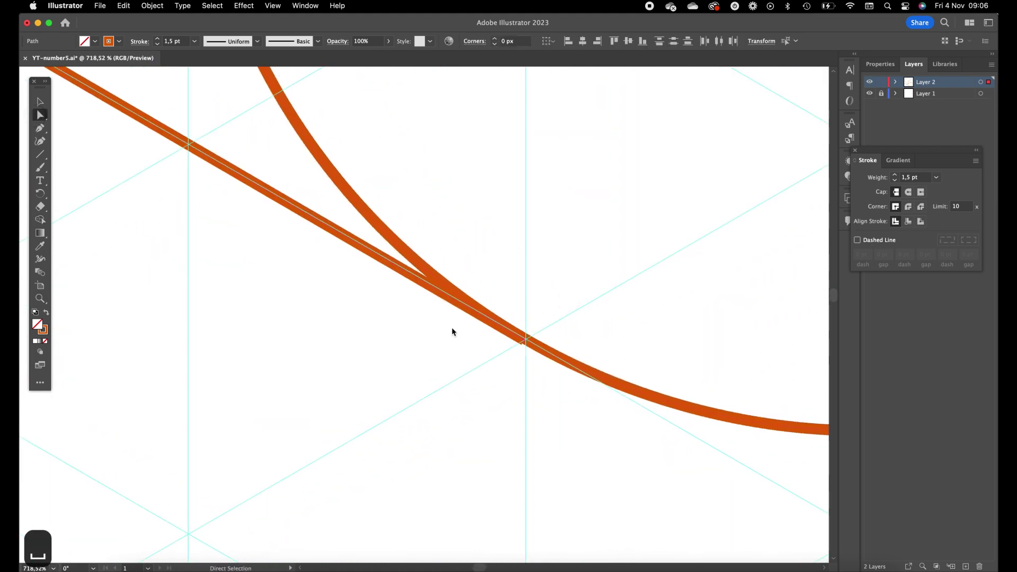
{"action": "left_click", "coordinate": [523, 343]}
{"action": "key", "text": "z"}
{"action": "left_click_drag", "start_coordinate": [558, 325], "coordinate": [685, 250]}
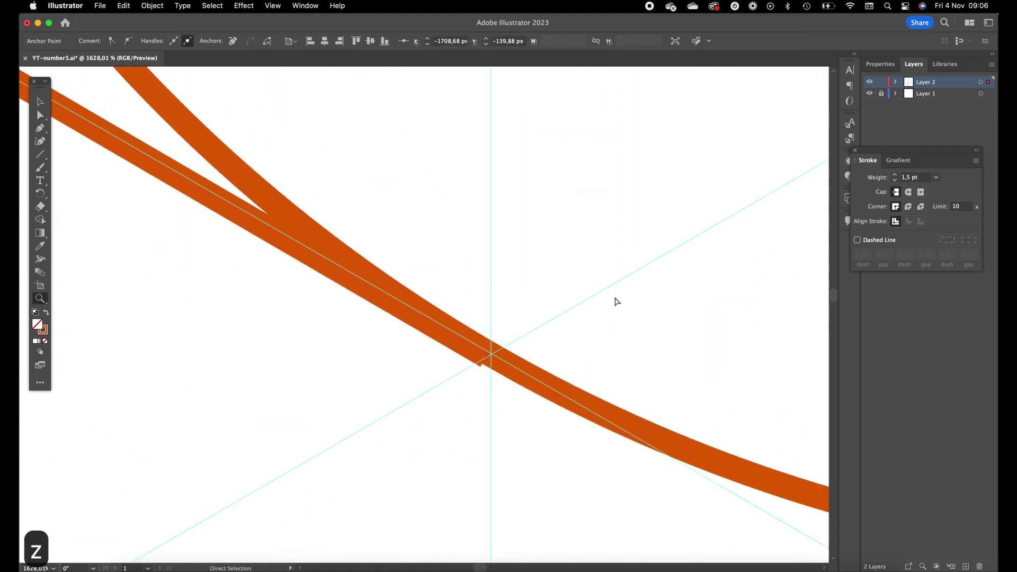
{"action": "key", "text": "super+y"}
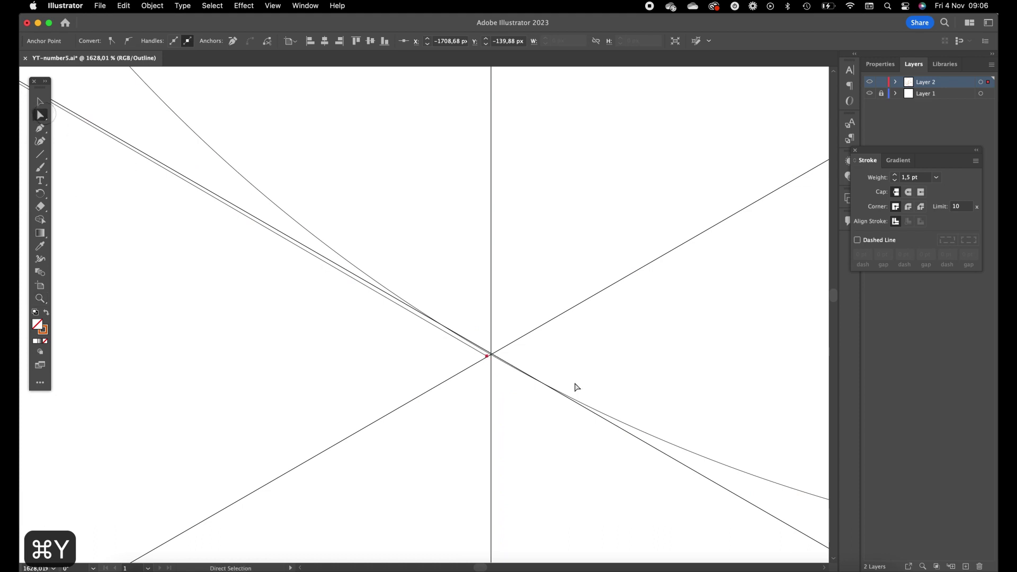
{"action": "mouse_move", "coordinate": [487, 356]}
{"action": "left_mouse_down"}
{"action": "mouse_move", "coordinate": [459, 357]}
{"action": "mouse_move", "coordinate": [497, 352]}
{"action": "mouse_move", "coordinate": [482, 345]}
{"action": "mouse_move", "coordinate": [494, 356]}
{"action": "left_mouse_up"}
- Reselect all paths of the 5 and zoom in on the inner rounded corner
{"action": "key", "text": "z"}
{"action": "left_click_drag", "start_coordinate": [635, 241], "coordinate": [103, 148]}
{"action": "key", "text": "space"}
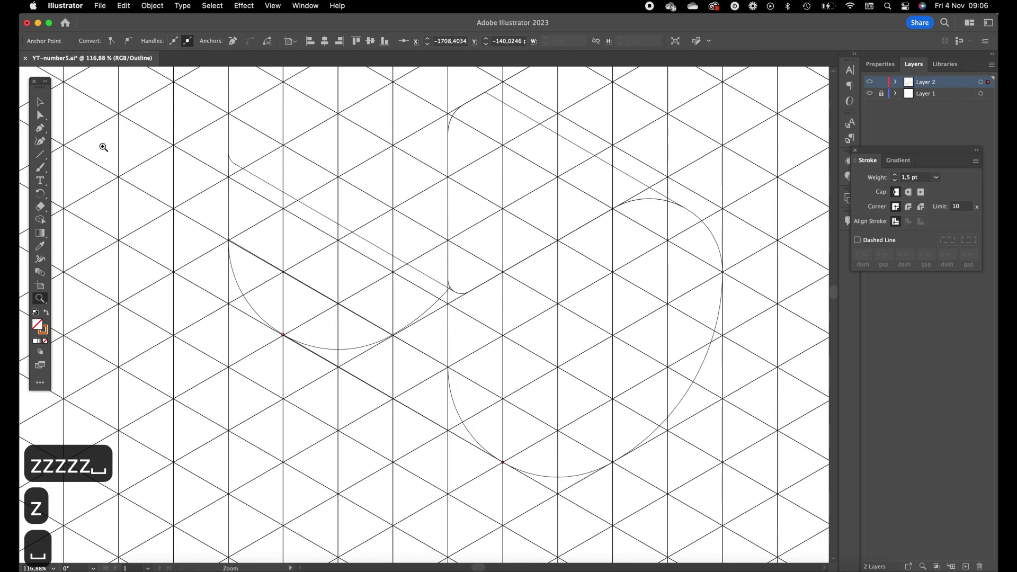
{"action": "left_click", "coordinate": [45, 104]}
{"action": "left_click_drag", "start_coordinate": [192, 471], "coordinate": [688, 165]}
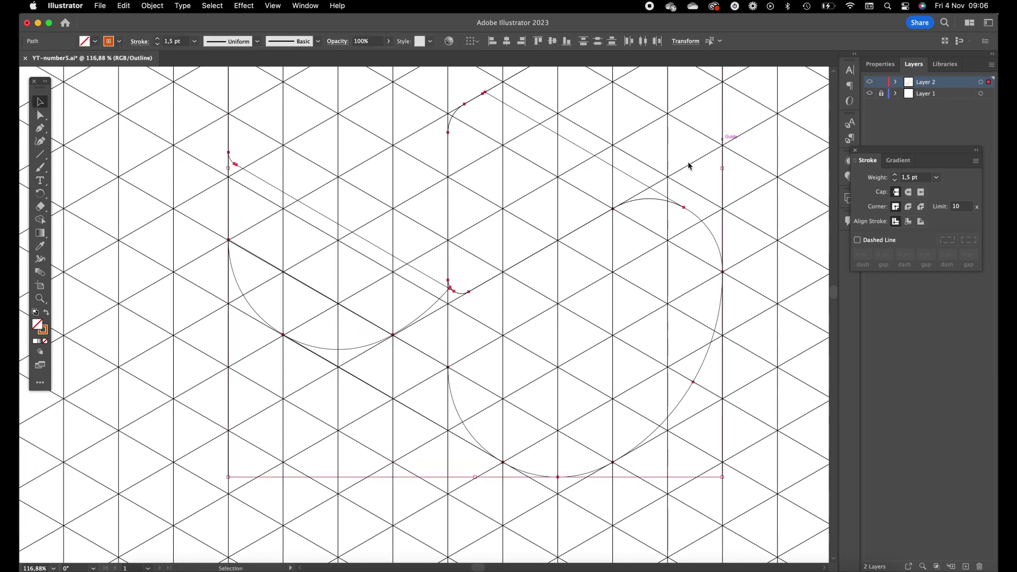
{"action": "key", "text": "z"}
{"action": "left_click_drag", "start_coordinate": [483, 259], "coordinate": [594, 249]}
{"action": "key", "text": "z"}
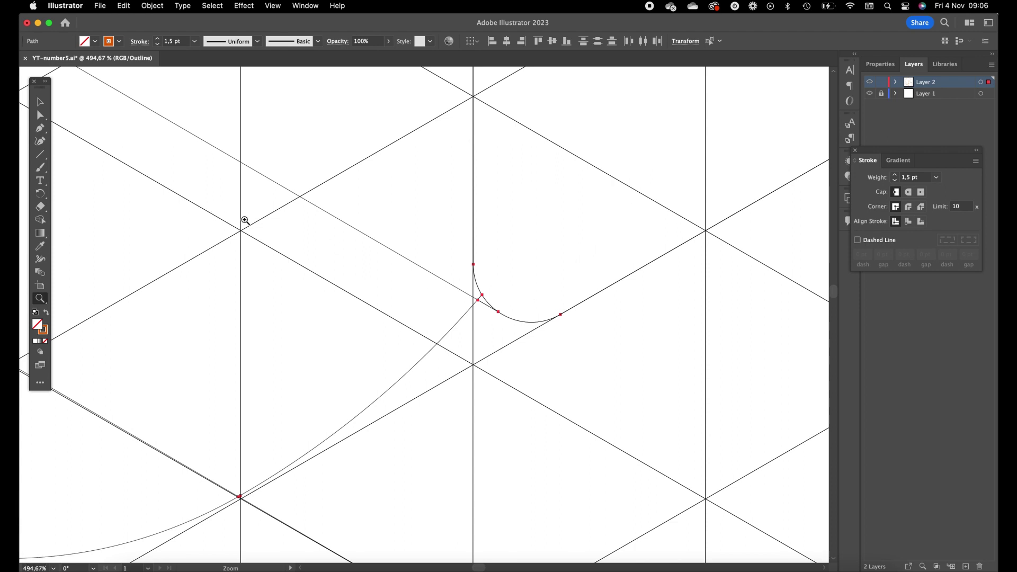
- Merge the upper-left face with its corner sliver, and the lower diagonal strip into one face
{"action": "key", "text": "shift+m"}
{"action": "left_click", "coordinate": [469, 287]}
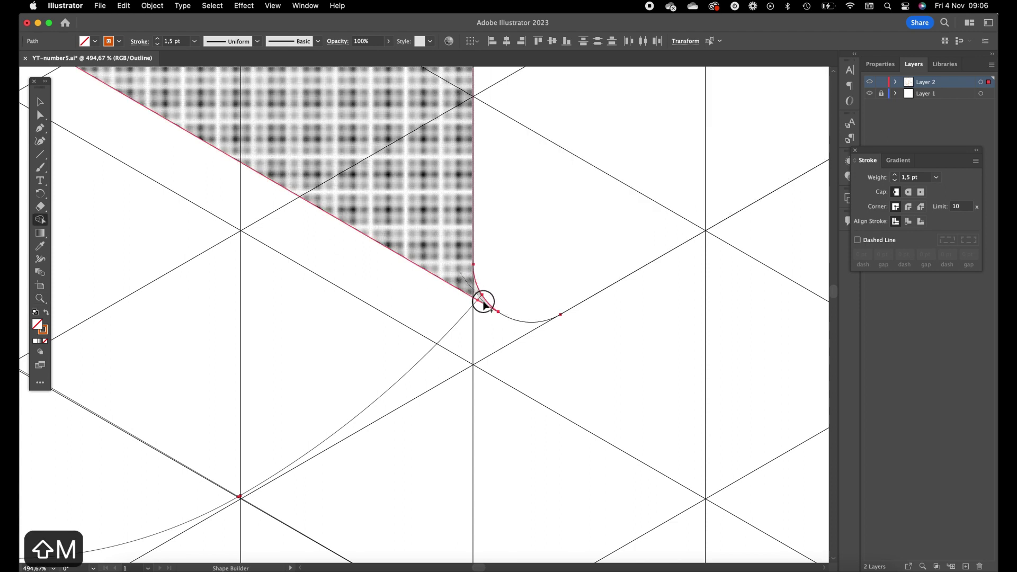
{"action": "left_click", "coordinate": [484, 304]}
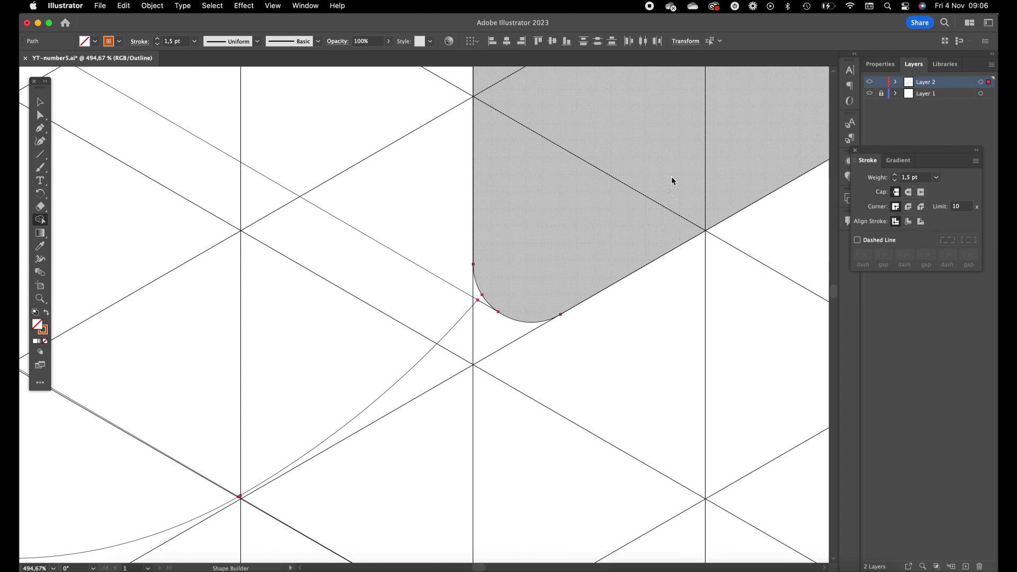
{"action": "key", "text": "z"}
{"action": "left_click_drag", "start_coordinate": [671, 180], "coordinate": [431, 326]}
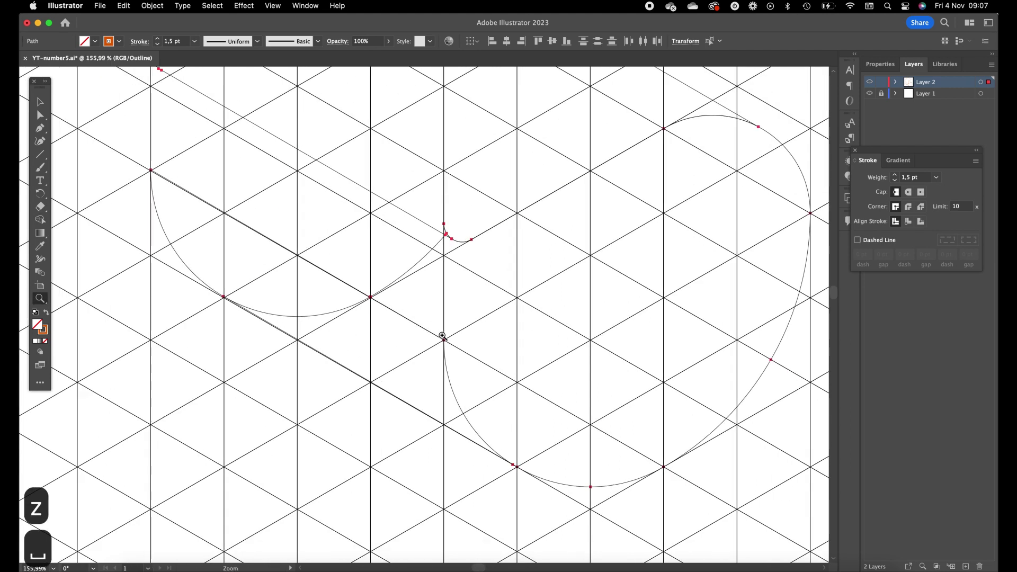
{"action": "key", "text": "shift+m"}
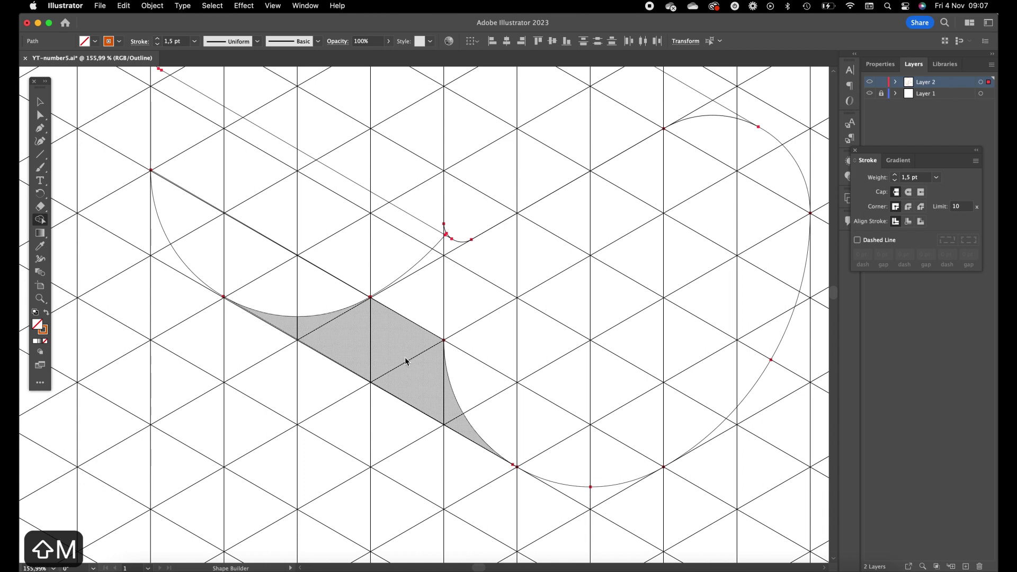
{"action": "left_click_drag", "start_coordinate": [406, 362], "coordinate": [270, 284]}
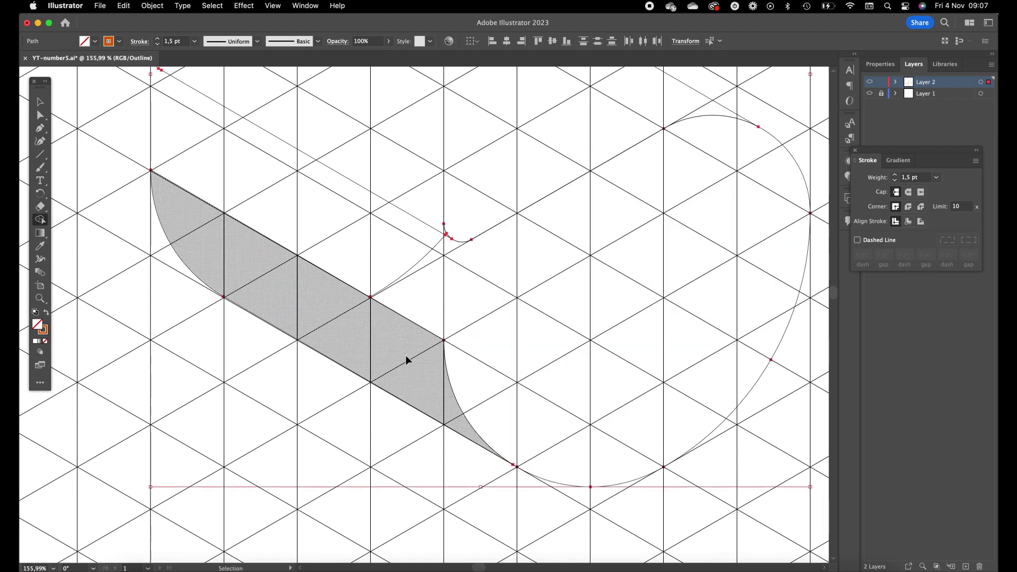
- Return to colour preview, zoom out to the whole 5, deselect, and compare with the reference
{"action": "key", "text": "super+y"}
{"action": "key", "text": "super+minus"}
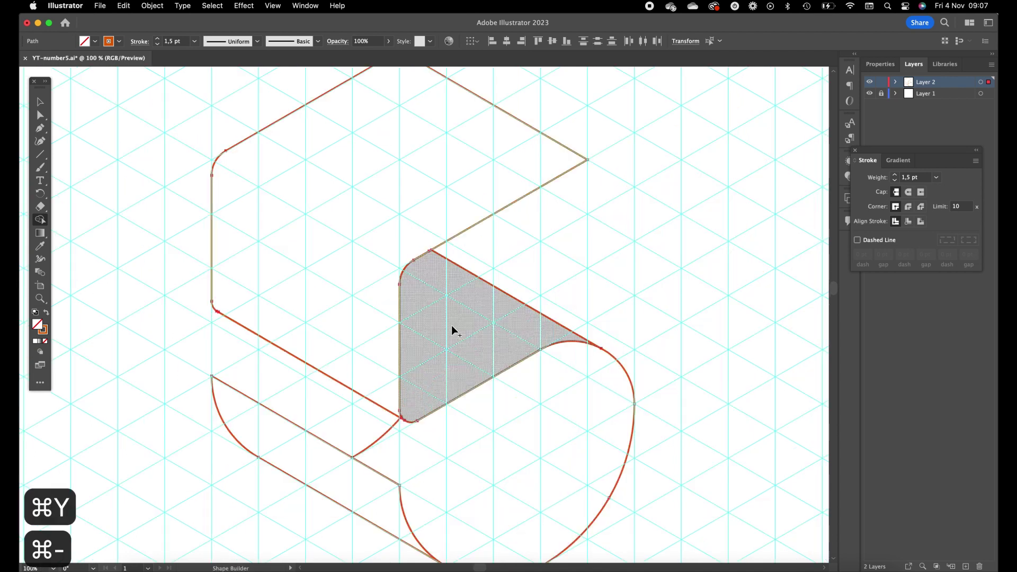
{"action": "key", "text": "super+minus"}
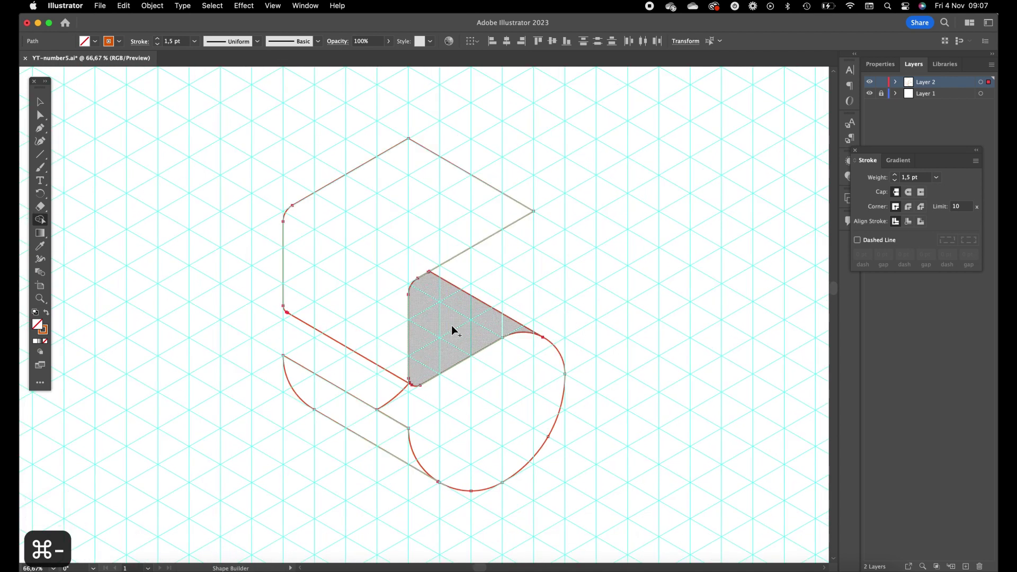
{"action": "left_click", "coordinate": [38, 102]}
{"action": "left_click", "coordinate": [205, 116]}
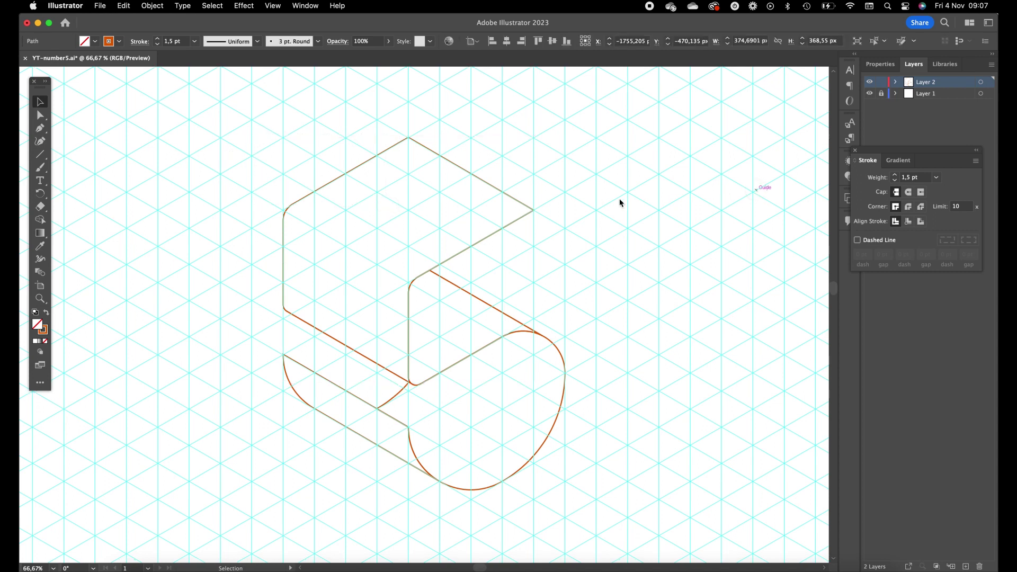
{"action": "key", "text": "super+Tab"}
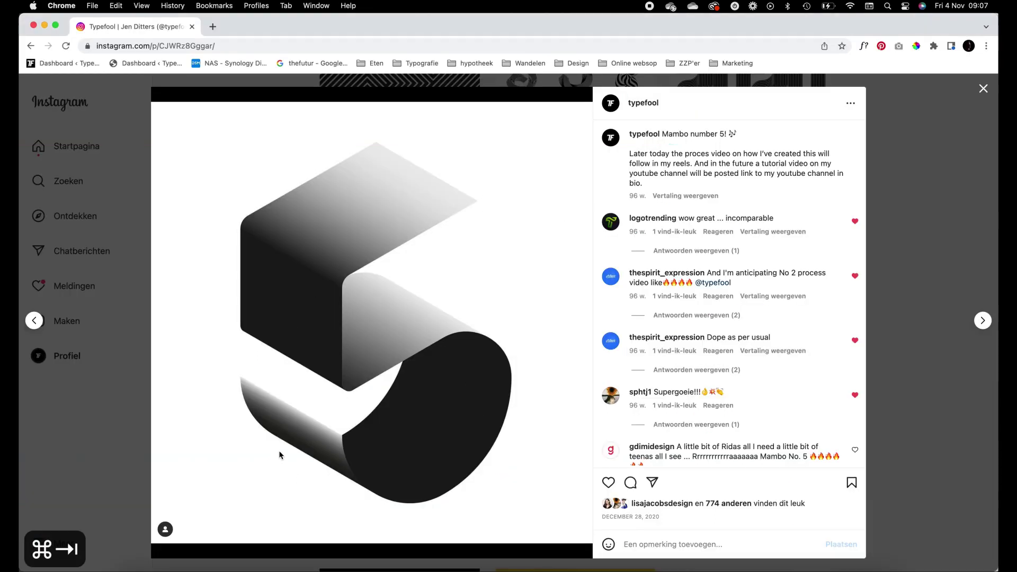
{"action": "key", "text": "super+Tab"}
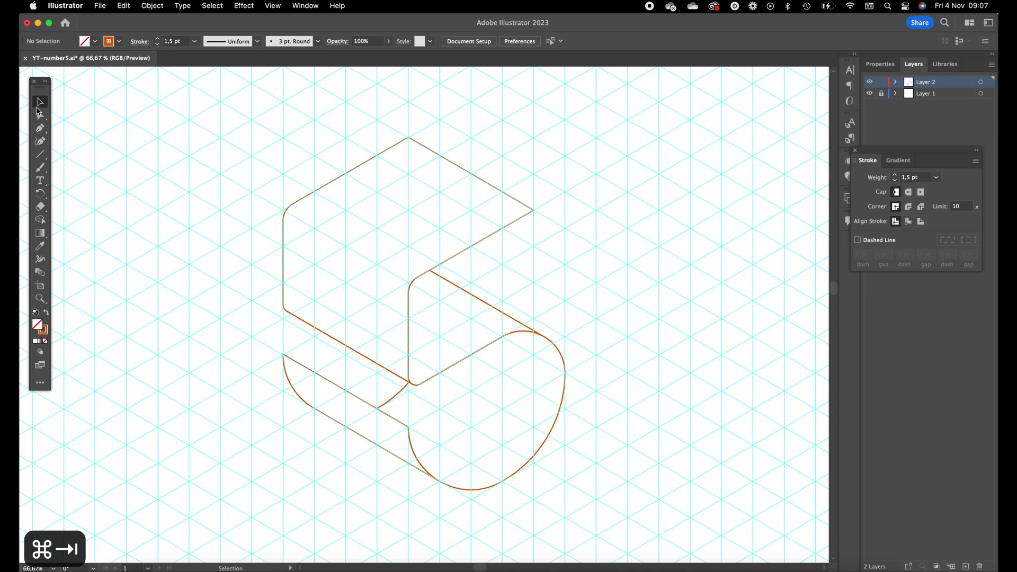
- Dock the Gradient panel beside the artwork and select the five's top face
{"action": "left_click", "coordinate": [44, 234]}
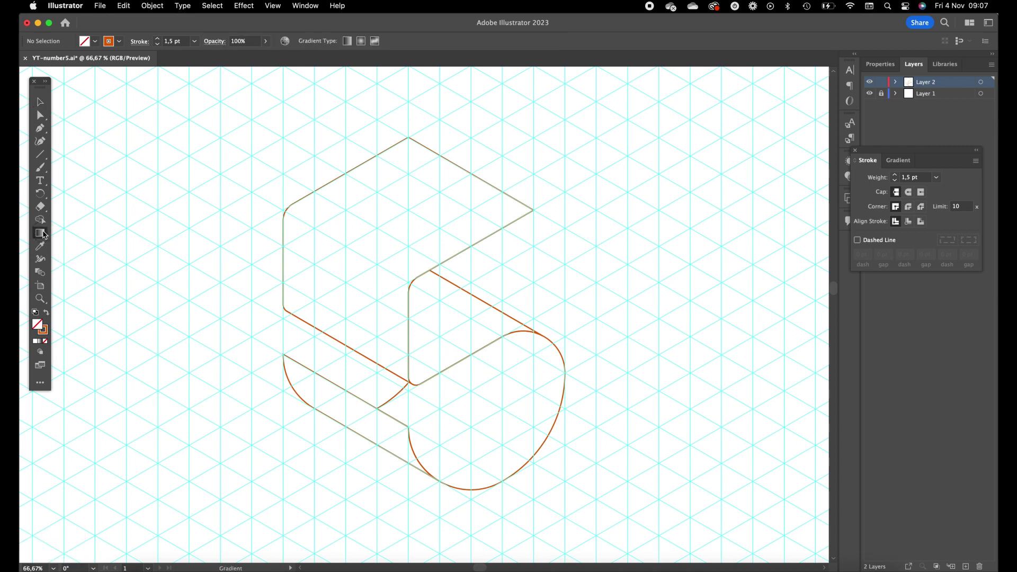
{"action": "left_click_drag", "start_coordinate": [910, 151], "coordinate": [724, 152]}
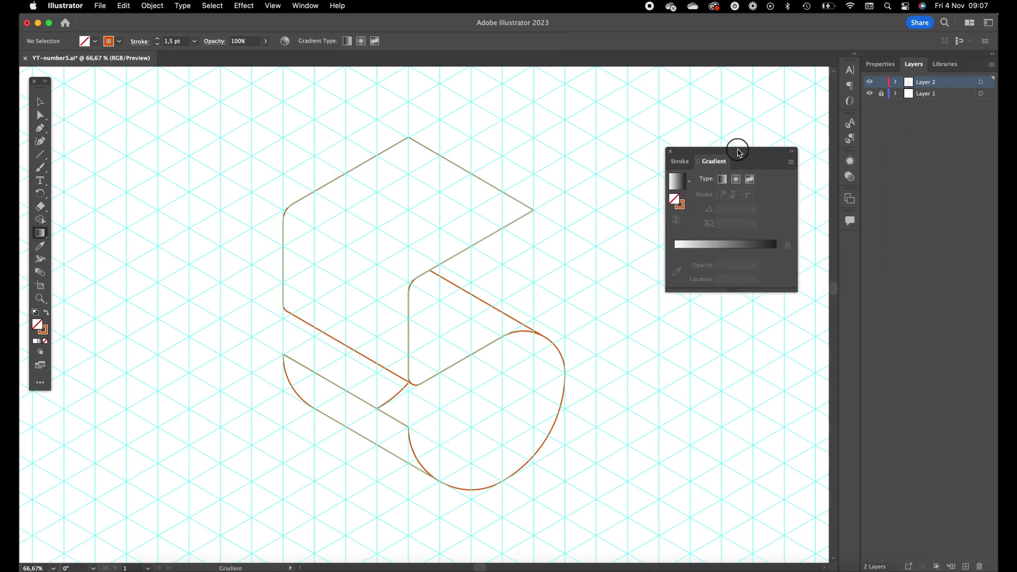
{"action": "left_click", "coordinate": [676, 180]}
{"action": "left_click", "coordinate": [40, 101]}
{"action": "left_click", "coordinate": [461, 209]}
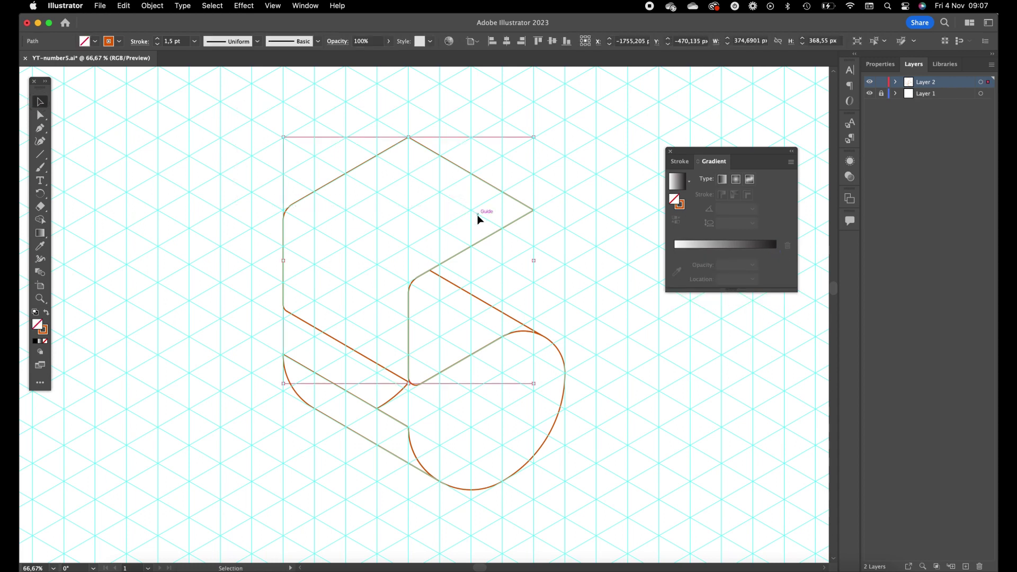
- Fill the top face with a white-to-black gradient and try angles, settling at -80°
{"action": "left_click", "coordinate": [724, 244]}
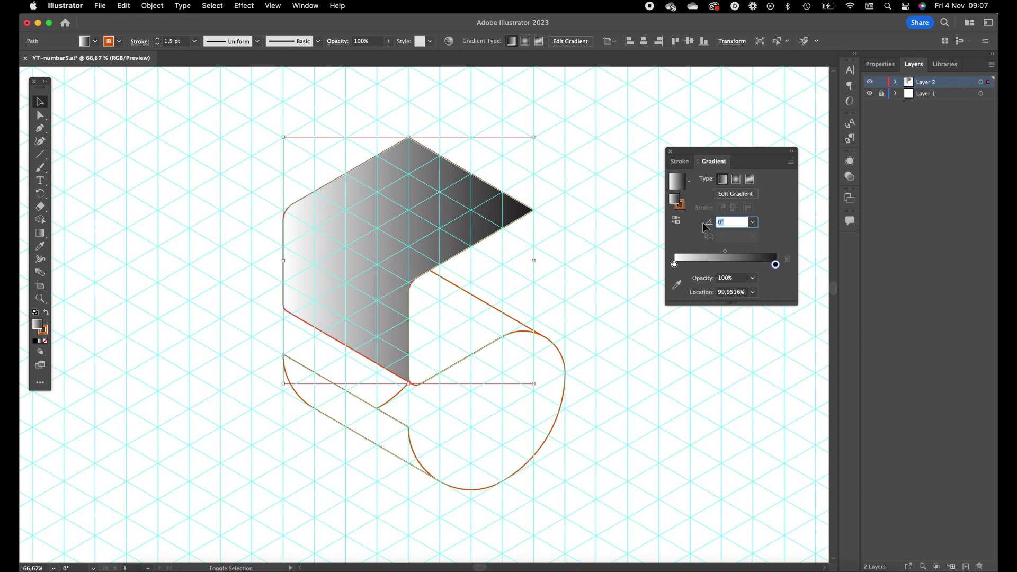
{"action": "key", "text": "shift+Up"}
{"action": "key", "text": "shift+Up"}
{"action": "key", "text": "shift+Up"}
{"action": "key", "text": "shift+Up"}
{"action": "key", "text": "shift+Up"}
{"action": "key", "text": "shift+Up"}
{"action": "key", "text": "shift+Up"}
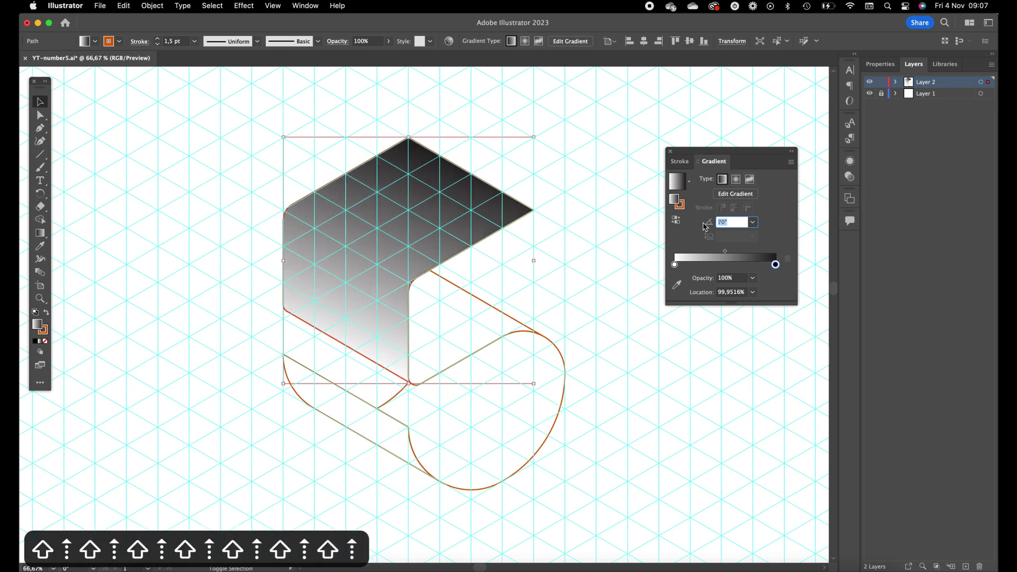
{"action": "key", "text": "shift+Up"}
{"action": "key", "text": "shift+Up"}
{"action": "key", "text": "shift+Down"}
{"action": "key", "text": "shift+Down"}
{"action": "key", "text": "shift+Up"}
{"action": "key", "text": "shift+Up"}
{"action": "key", "text": "shift+Up"}
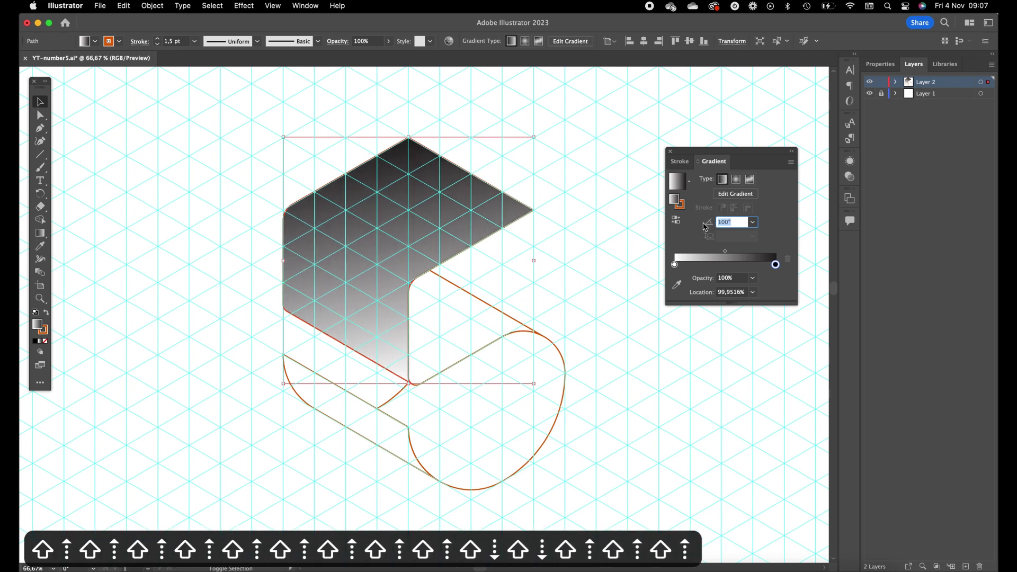
{"action": "key", "text": "shift+Up"}
{"action": "key", "text": "shift+Up"}
{"action": "key", "text": "shift+Up"}
{"action": "key", "text": "shift+Up"}
{"action": "key", "text": "shift+Up"}
{"action": "key", "text": "shift+Up"}
{"action": "key", "text": "shift+Up"}
{"action": "key", "text": "shift+Up"}
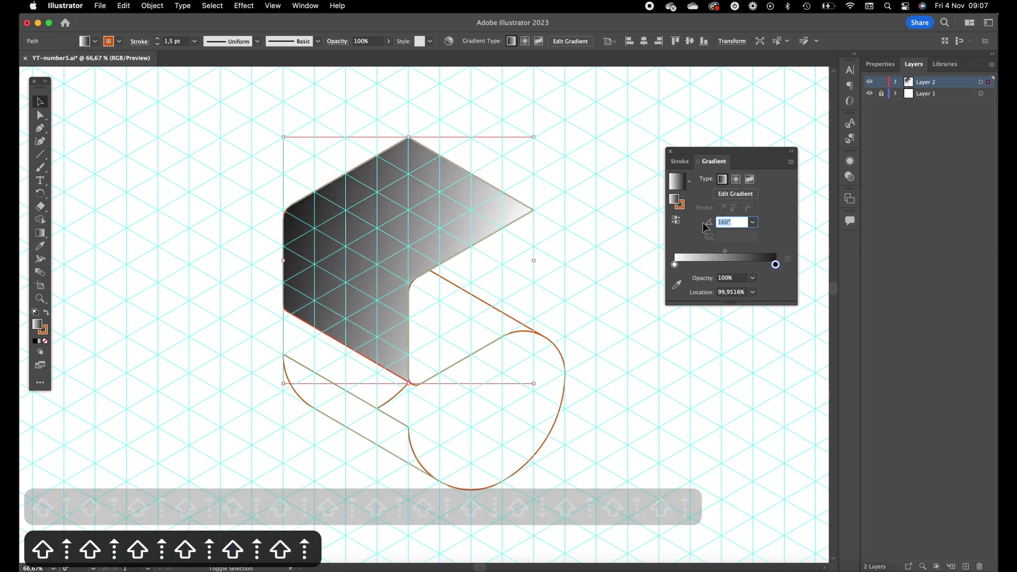
{"action": "key", "text": "shift+Up"}
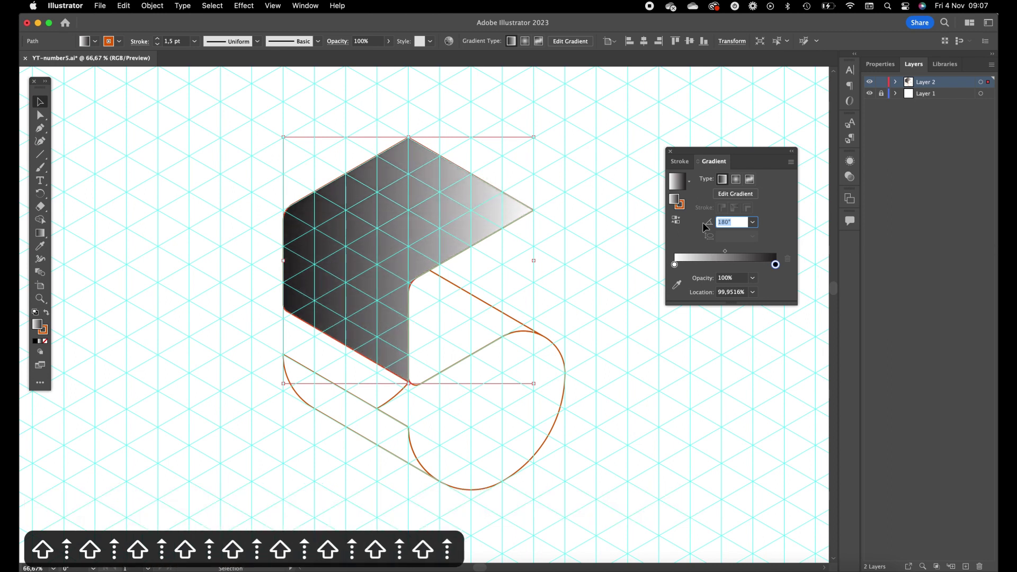
{"action": "key", "text": "shift+Up"}
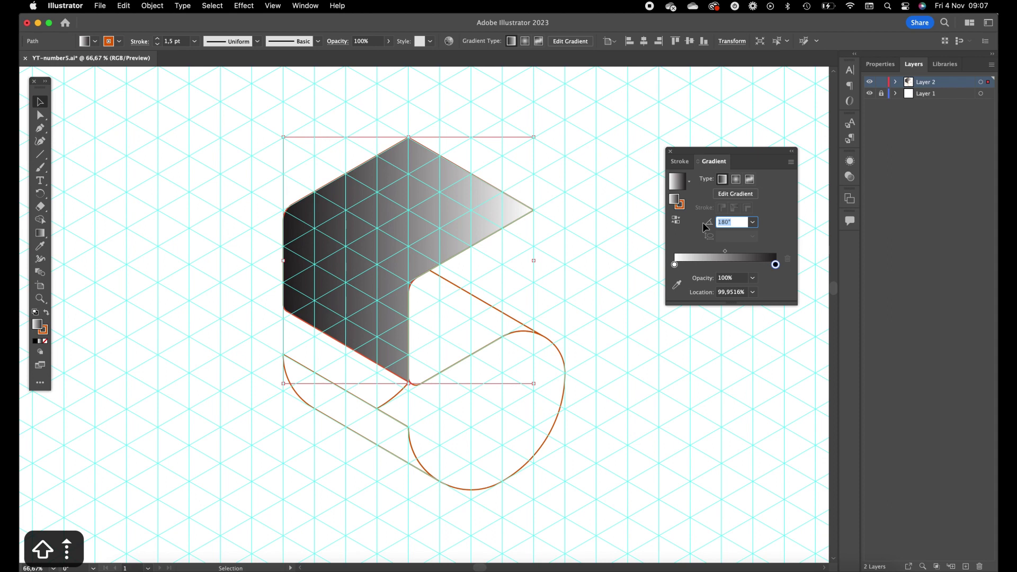
{"action": "key", "text": "shift+Up"}
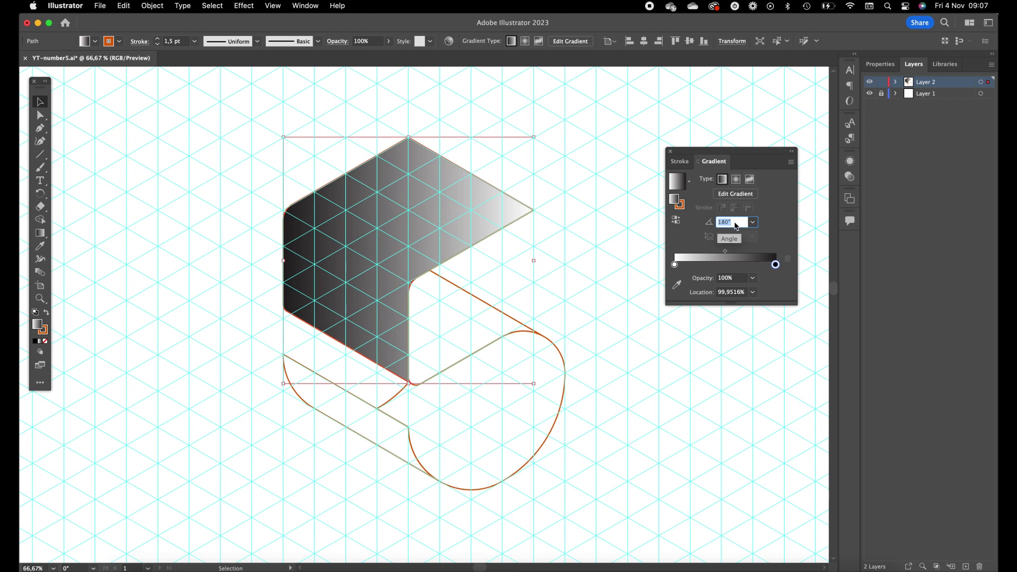
{"action": "key", "text": "shift+Up"}
{"action": "key", "text": "shift+Down"}
{"action": "key", "text": "shift+Down"}
{"action": "key", "text": "shift+Down"}
{"action": "key", "text": "shift+Up"}
{"action": "key", "text": "shift+Up"}
{"action": "key", "text": "shift+Up"}
{"action": "key", "text": "shift+Up"}
{"action": "key", "text": "shift+Up"}
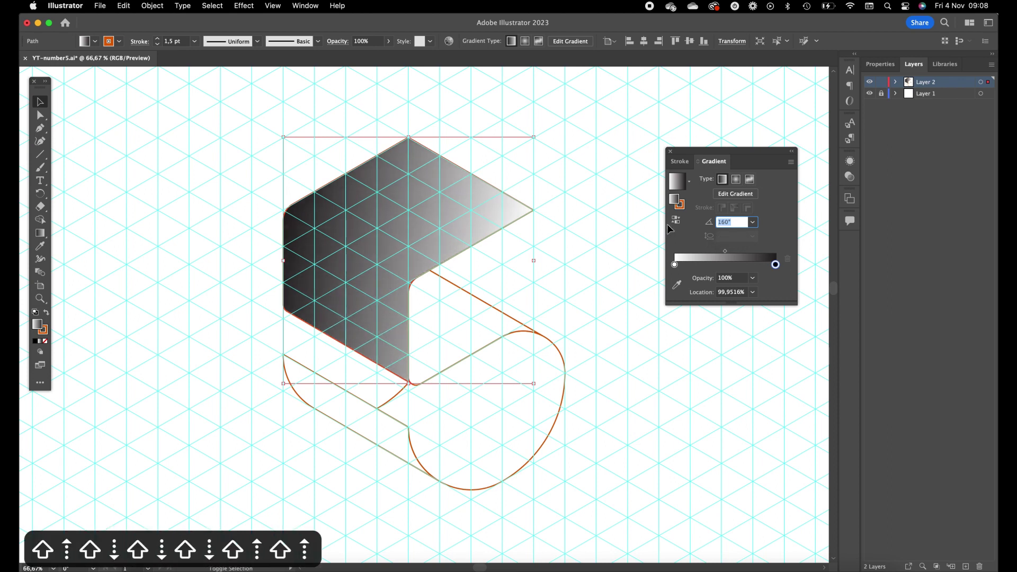
{"action": "key", "text": "shift+Up"}
{"action": "key", "text": "shift+Up"}
{"action": "key", "text": "shift+Up"}
{"action": "key", "text": "shift+Up"}
{"action": "key", "text": "shift+Down"}
{"action": "key", "text": "shift+Down"}
{"action": "key", "text": "shift+Down"}
{"action": "key", "text": "shift+Down"}
{"action": "key", "text": "shift+Down"}
{"action": "key", "text": "shift+Down"}
{"action": "key", "text": "shift+Down"}
{"action": "key", "text": "shift+Down"}
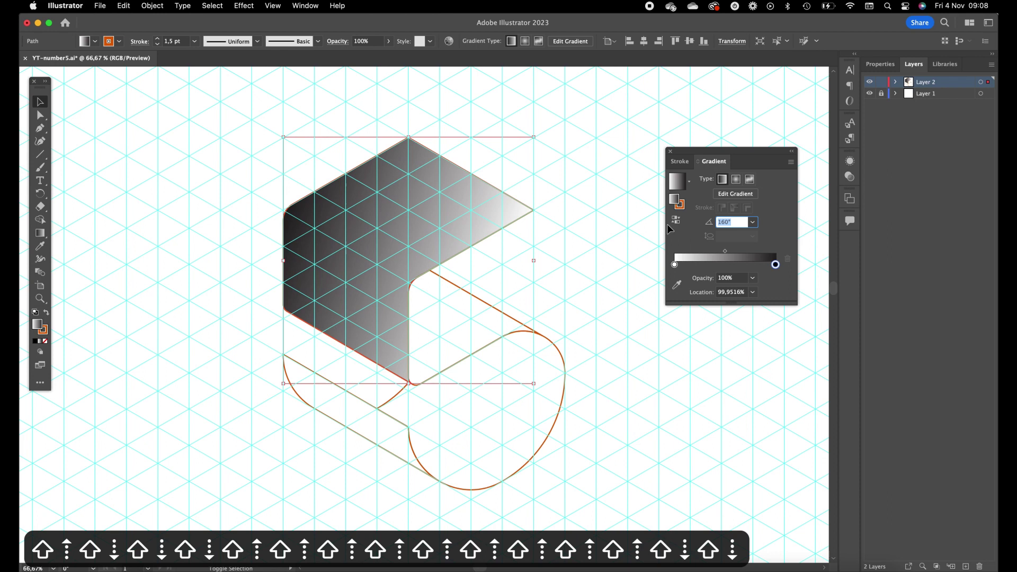
{"action": "key", "text": "shift+Down"}
{"action": "key", "text": "shift+Down"}
{"action": "key", "text": "shift+Down"}
{"action": "key", "text": "shift+Down"}
{"action": "key", "text": "shift+Down"}
{"action": "key", "text": "shift+Down"}
{"action": "key", "text": "shift+Down"}
{"action": "key", "text": "shift+Down"}
{"action": "key", "text": "shift+Down"}
{"action": "key", "text": "shift+Down"}
{"action": "key", "text": "shift+Down"}
{"action": "key", "text": "shift+Down"}
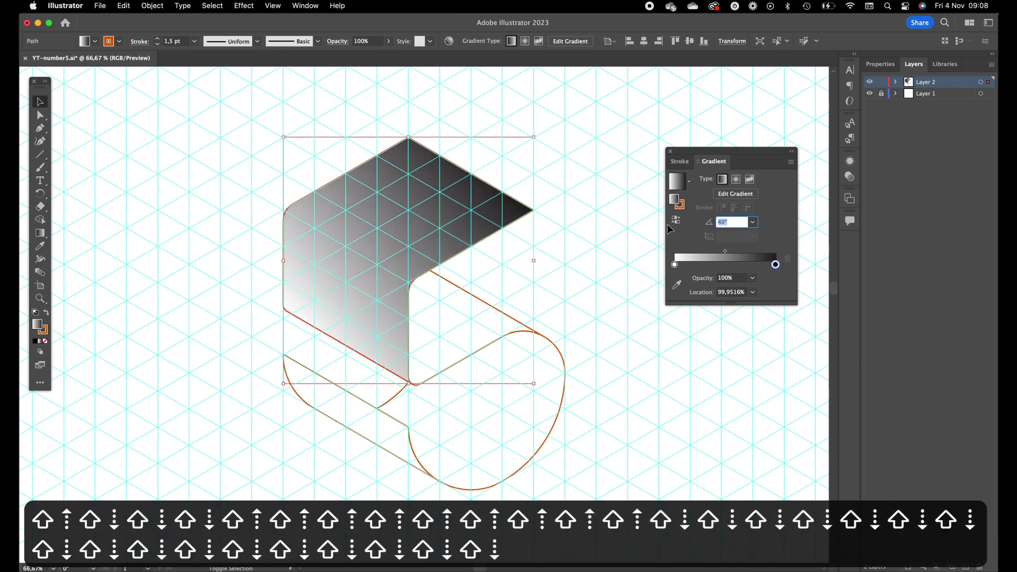
{"action": "key", "text": "shift+Down"}
{"action": "key", "text": "shift+Down"}
{"action": "key", "text": "shift+Down"}
{"action": "key", "text": "shift+Down"}
{"action": "key", "text": "shift+Down"}
{"action": "key", "text": "shift+Down"}
{"action": "key", "text": "shift+Down"}
{"action": "key", "text": "shift+Down"}
{"action": "key", "text": "shift+Down"}
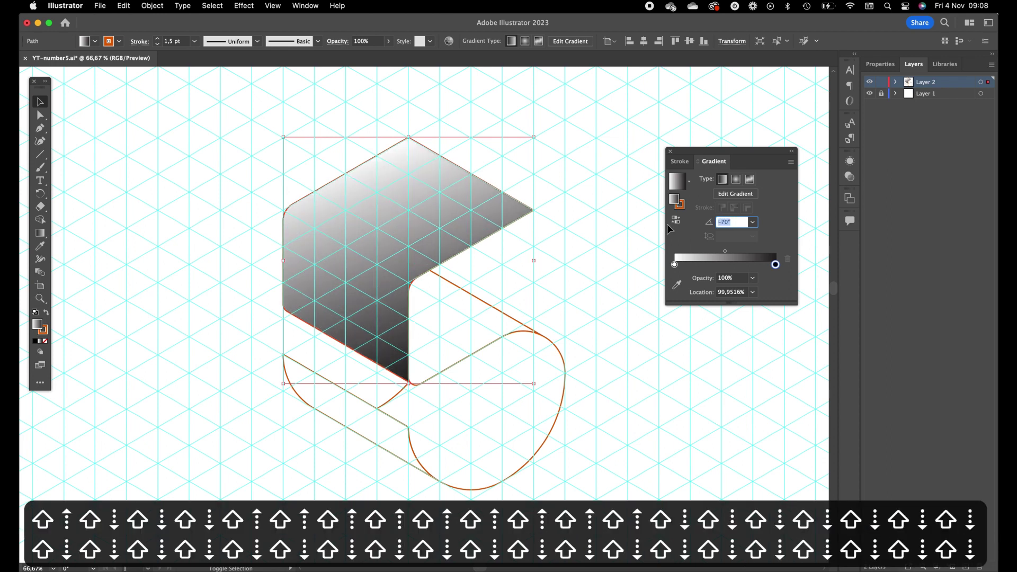
{"action": "key", "text": "shift+Up"}
{"action": "key", "text": "shift+Down"}
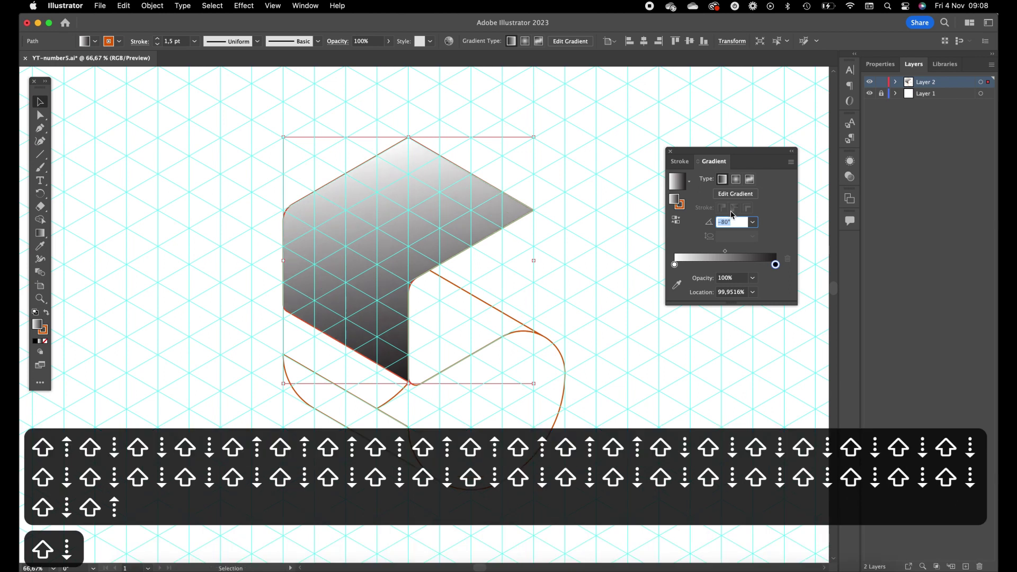
- Shift the midpoint and pull the black stop inward to darken the face, then set the angle to -120°
{"action": "left_click_drag", "start_coordinate": [724, 251], "coordinate": [710, 251]}
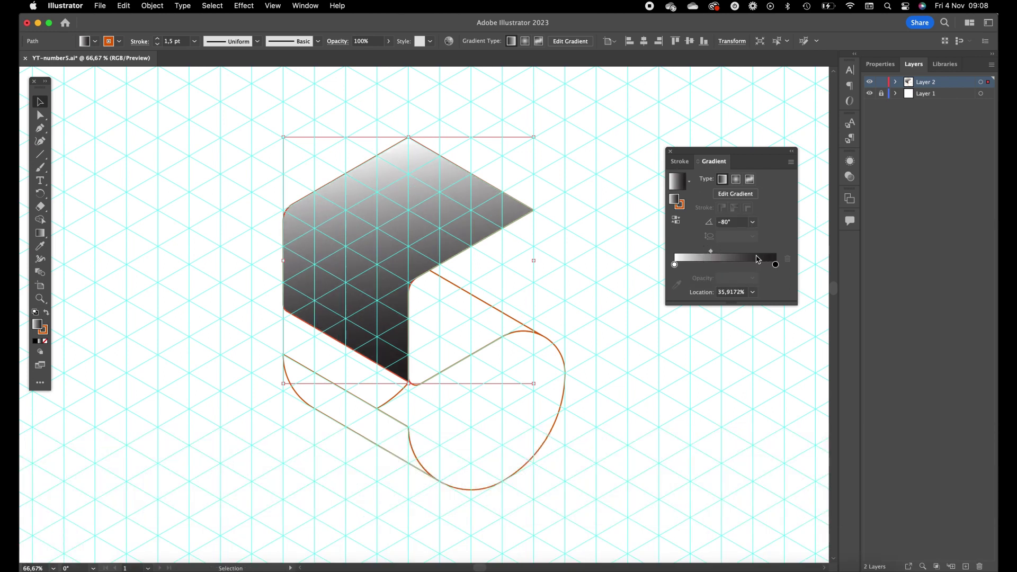
{"action": "left_click_drag", "start_coordinate": [776, 265], "coordinate": [720, 251]}
{"action": "key", "text": "shift+Down"}
{"action": "key", "text": "shift+Down"}
{"action": "key", "text": "shift+Down"}
{"action": "key", "text": "shift+Down"}
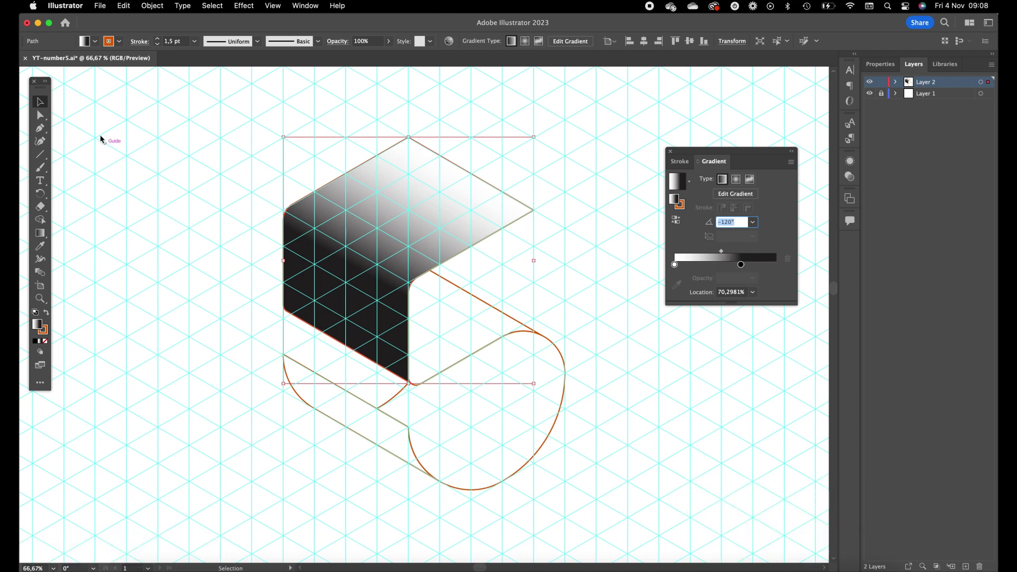
{"action": "left_click", "coordinate": [186, 107]}
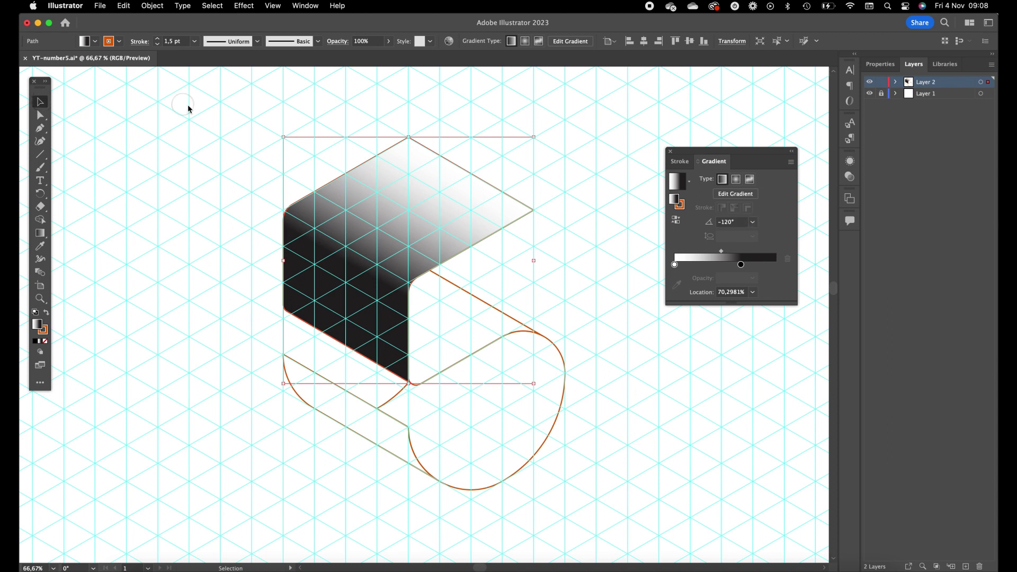
- Give the band below the top face a white-to-black gradient angled at -120°
{"action": "left_click", "coordinate": [461, 287]}
{"action": "key", "text": "super+Tab"}
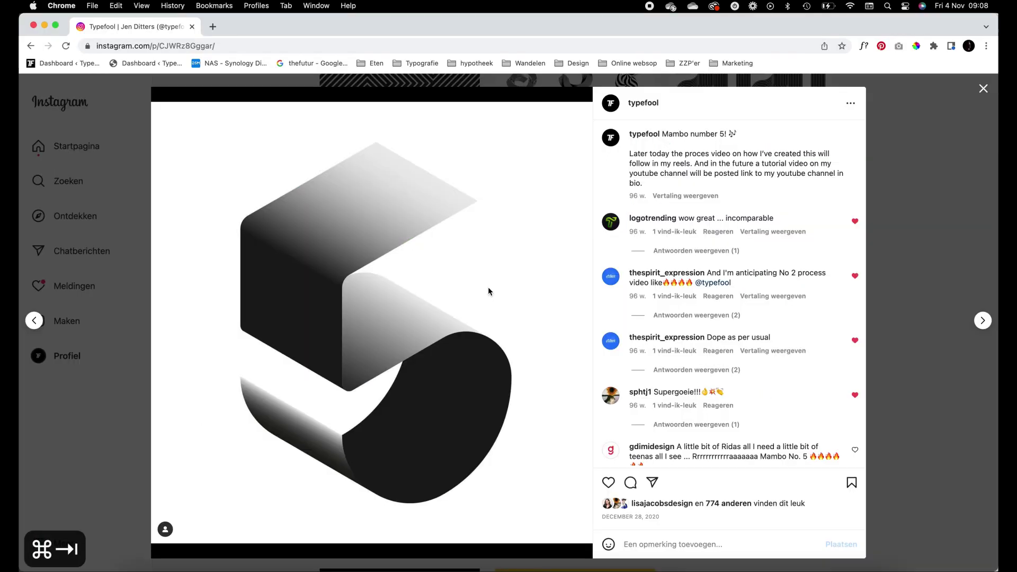
{"action": "key", "text": "super+Tab"}
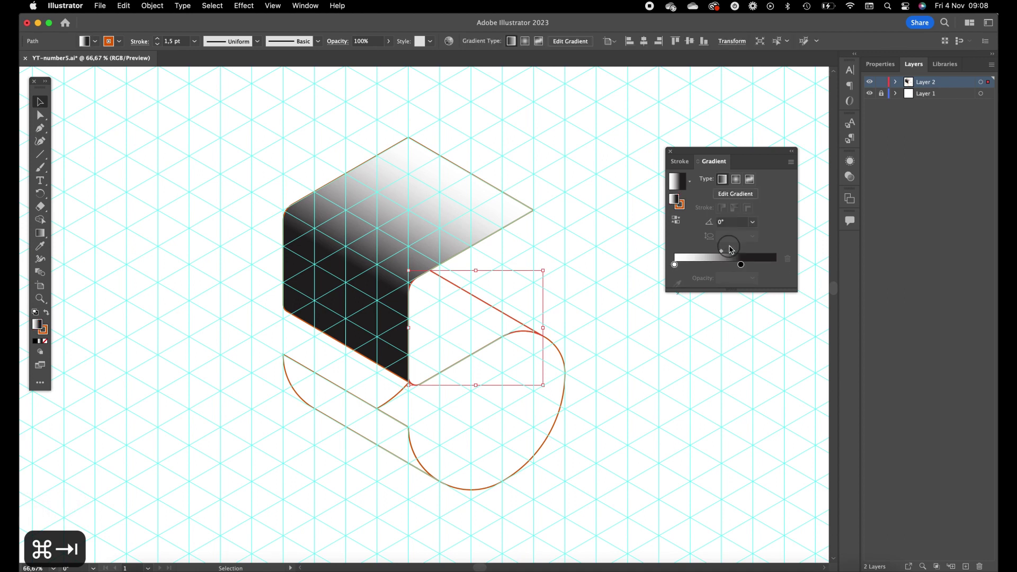
{"action": "left_click", "coordinate": [707, 259]}
{"action": "left_click", "coordinate": [730, 222]}
{"action": "key", "text": "shift+Down"}
{"action": "key", "text": "shift+Down"}
{"action": "key", "text": "shift+Down"}
{"action": "key", "text": "shift+Down"}
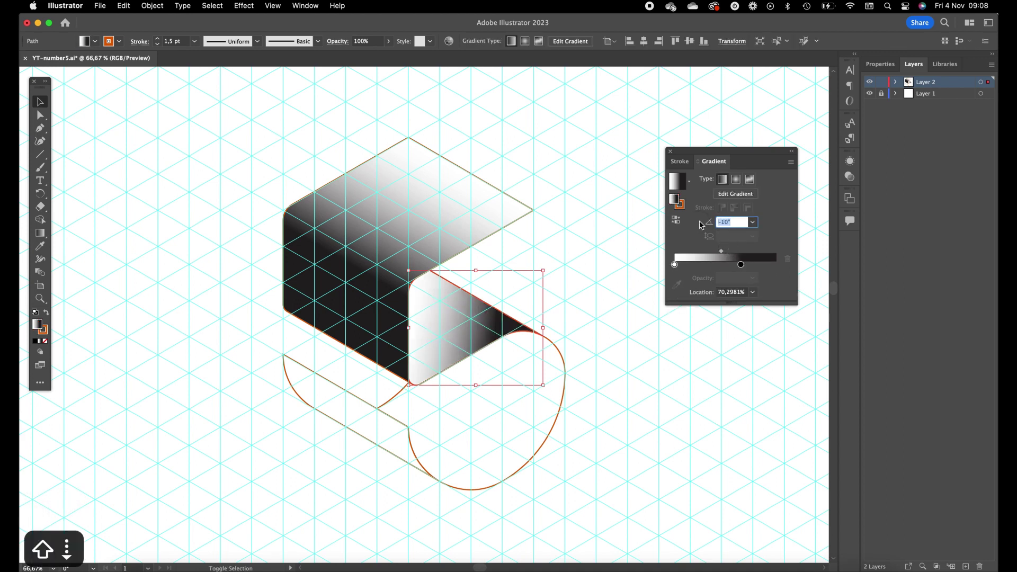
{"action": "key", "text": "shift+Down"}
{"action": "key", "text": "shift+Down"}
{"action": "key", "text": "shift+Down"}
{"action": "key", "text": "shift+Down"}
{"action": "key", "text": "shift+Down"}
{"action": "key", "text": "shift+Down"}
{"action": "key", "text": "shift+Down"}
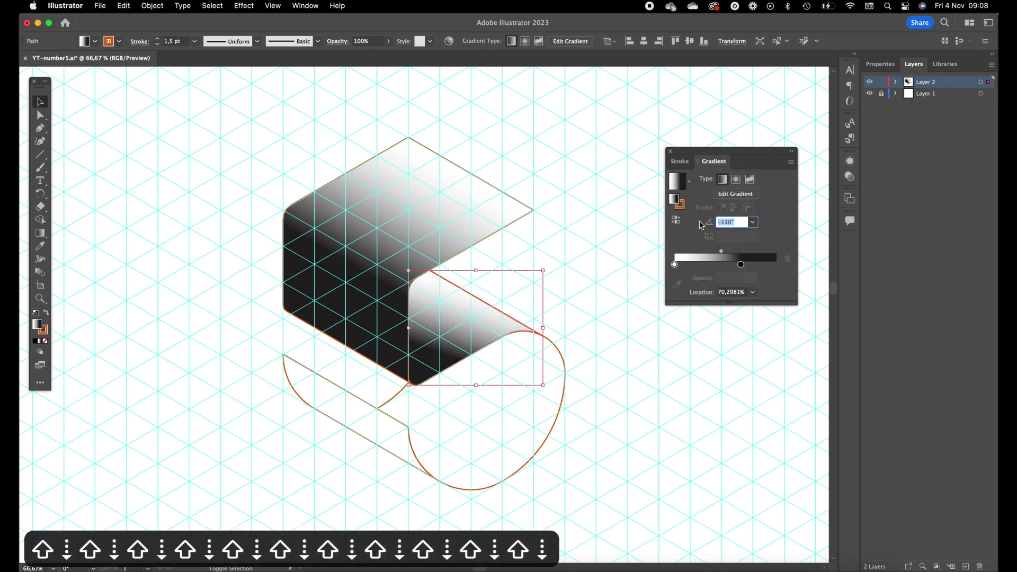
{"action": "key", "text": "shift+Down"}
- Move the band's black stop to 100% and its midpoint to about 54.81%, then deselect
{"action": "key", "text": "super+Tab"}
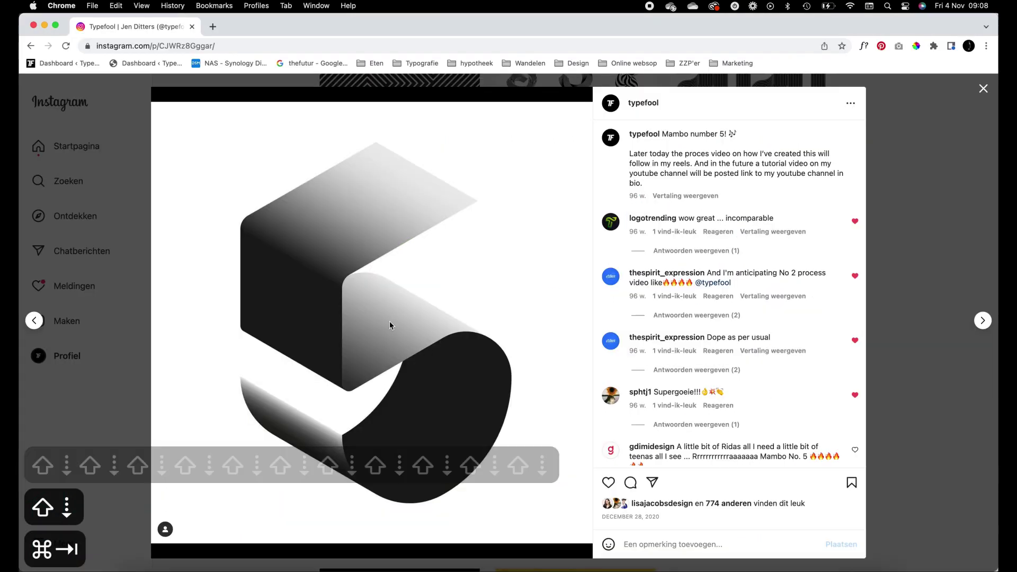
{"action": "key", "text": "super+Tab"}
{"action": "left_click_drag", "start_coordinate": [740, 264], "coordinate": [775, 269]}
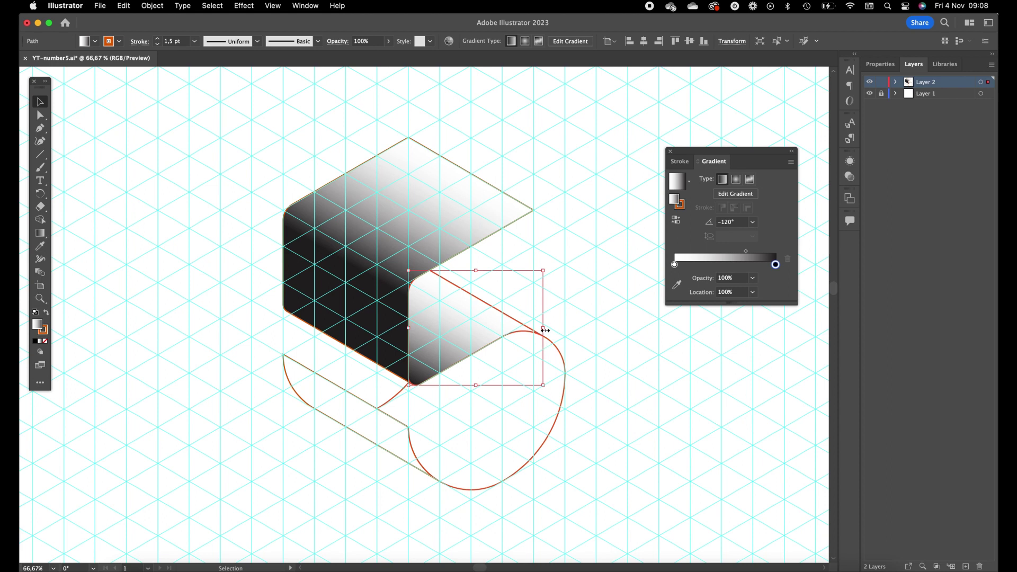
{"action": "left_click_drag", "start_coordinate": [746, 251], "coordinate": [730, 253]}
{"action": "left_click", "coordinate": [136, 190]}
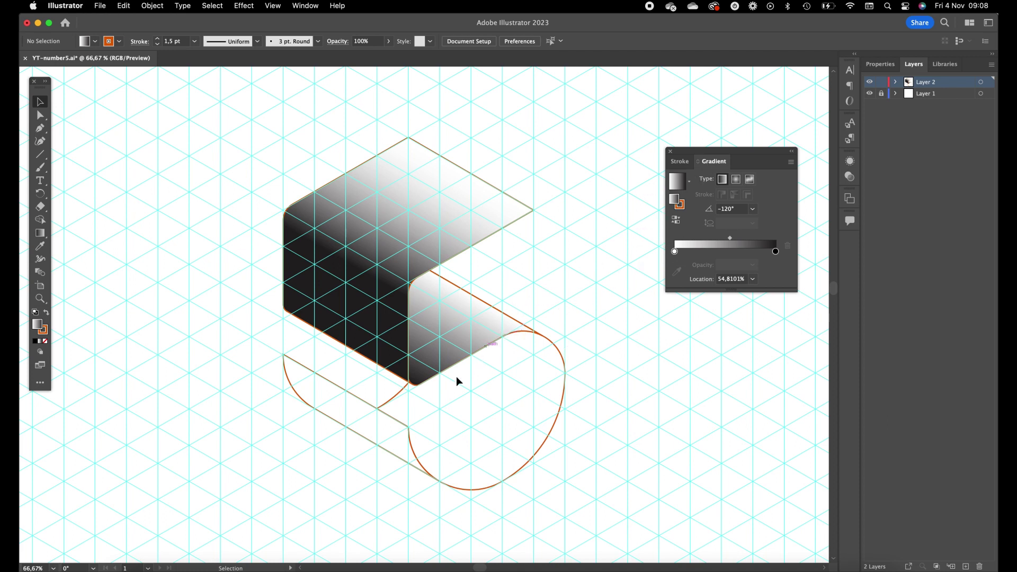
- Fill the round bowl face near-black (R=26 G=26 B=26) from the Swatches panel
{"action": "left_click", "coordinate": [558, 414]}
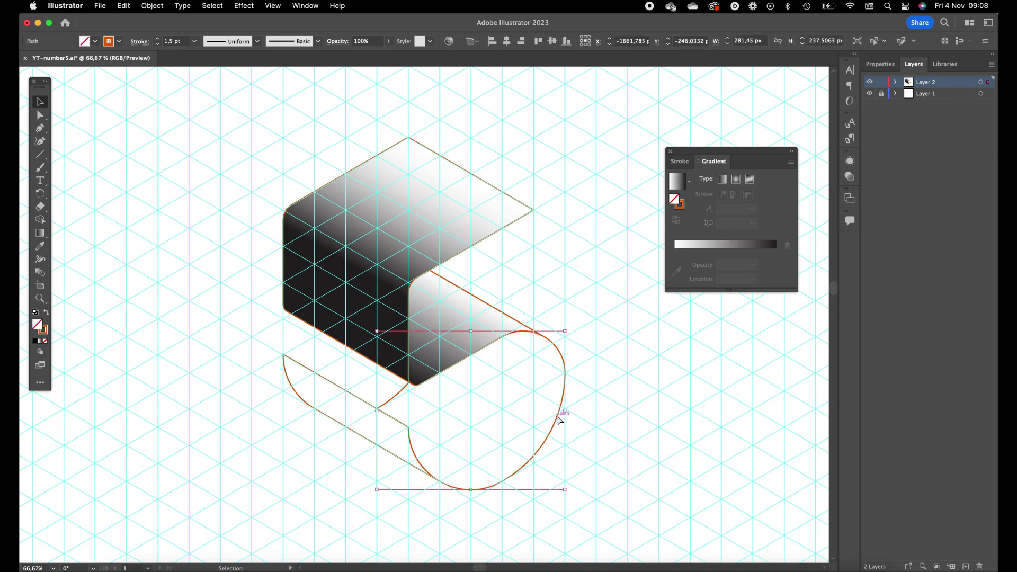
{"action": "key", "text": "super+Tab"}
{"action": "key", "text": "super+Tab"}
{"action": "left_click", "coordinate": [300, 6]}
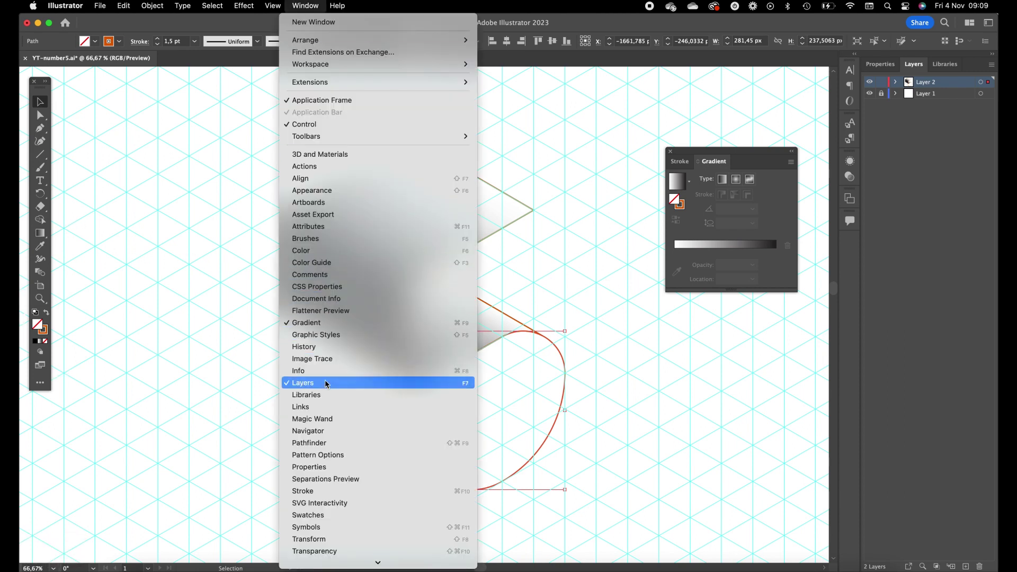
{"action": "left_click", "coordinate": [324, 515]}
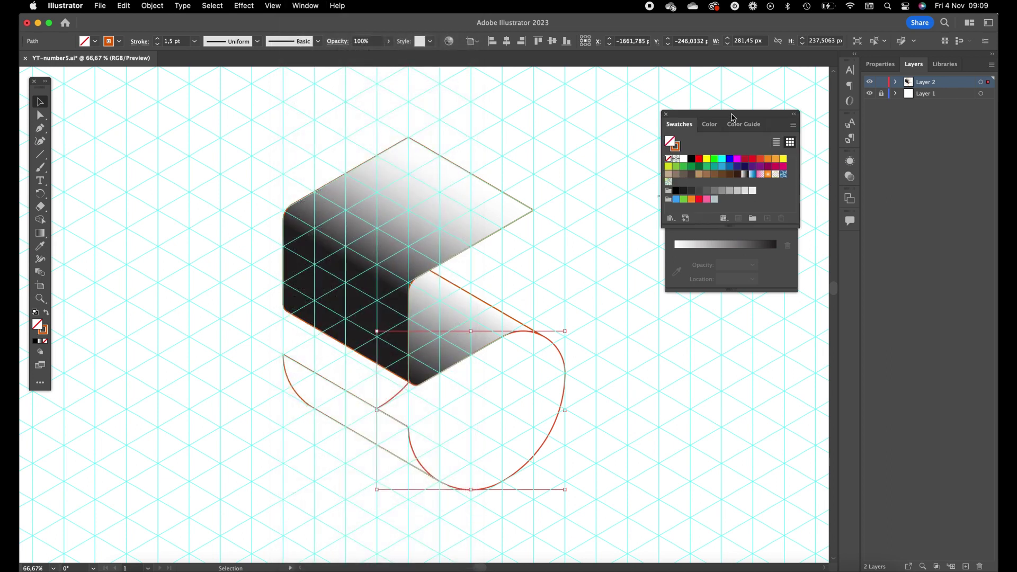
{"action": "mouse_move", "coordinate": [733, 118]}
{"action": "left_mouse_down"}
{"action": "mouse_move", "coordinate": [190, 114]}
{"action": "mouse_move", "coordinate": [147, 133]}
{"action": "left_mouse_up"}
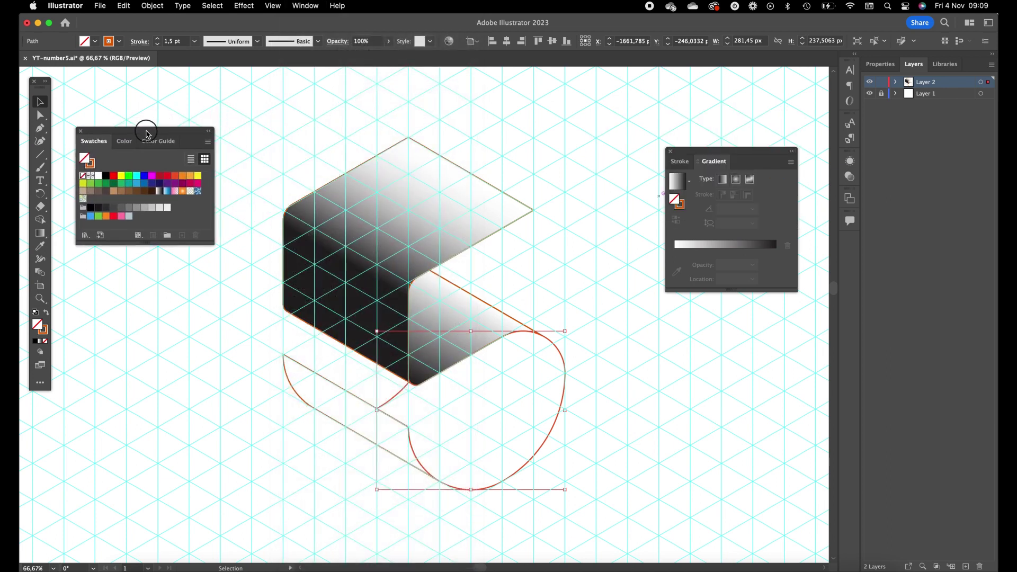
{"action": "left_click", "coordinate": [106, 209]}
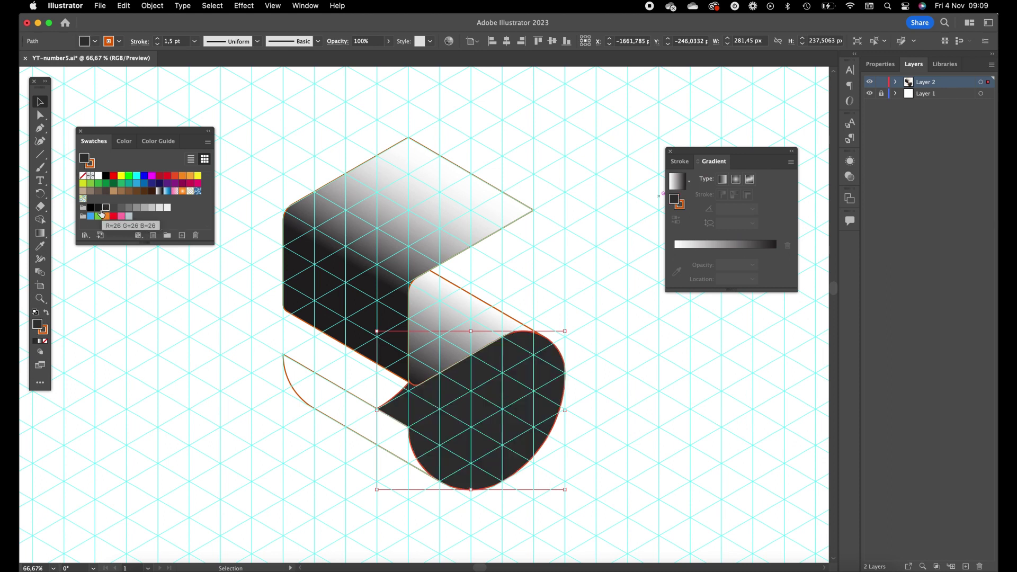
{"action": "left_click", "coordinate": [98, 207]}
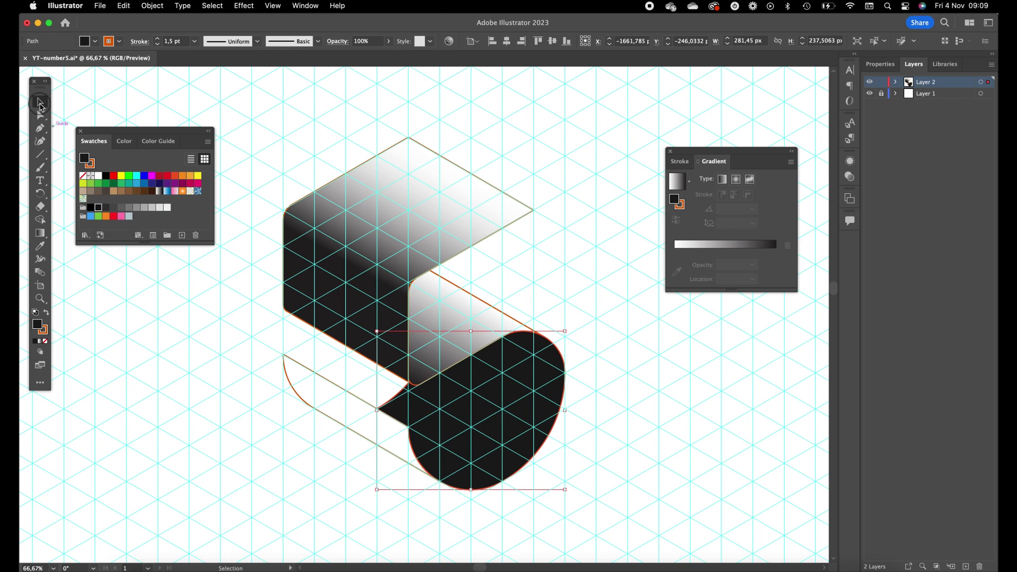
- Select the lower-left curved face and apply the white-to-black gradient
{"action": "left_click", "coordinate": [300, 403]}
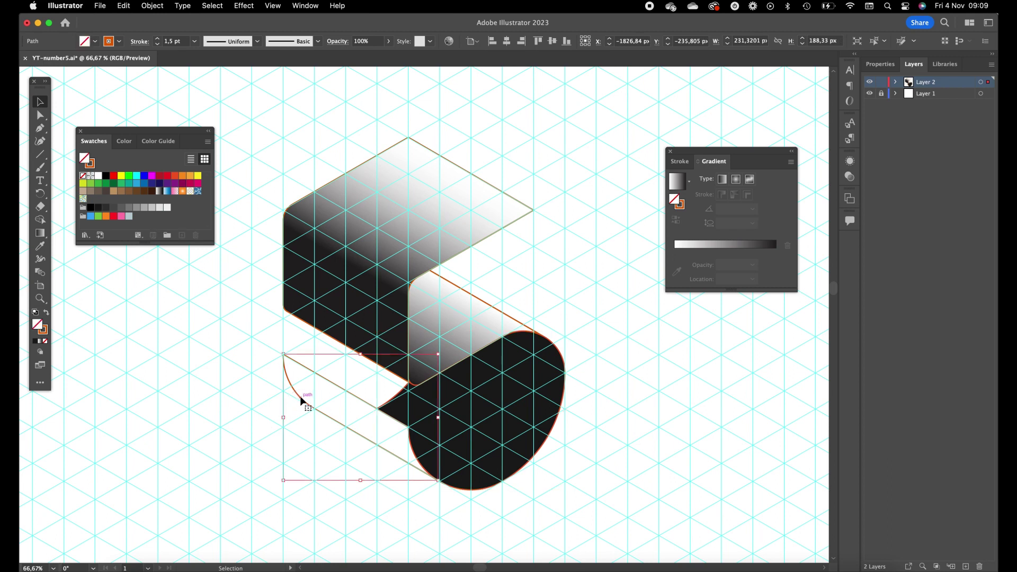
{"action": "left_click", "coordinate": [739, 246]}
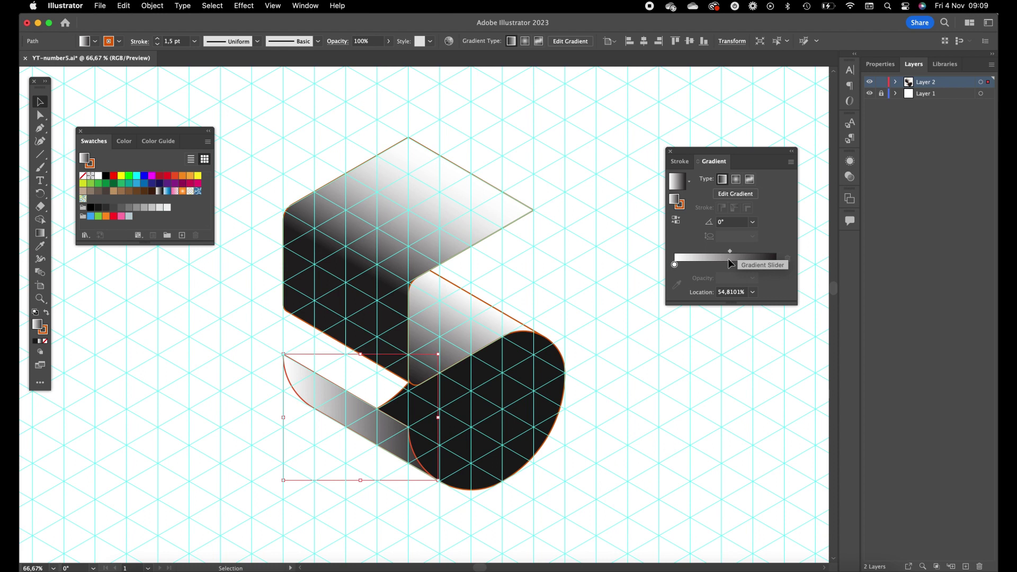
{"action": "left_click", "coordinate": [653, 276]}
{"action": "key", "text": "super+Tab"}
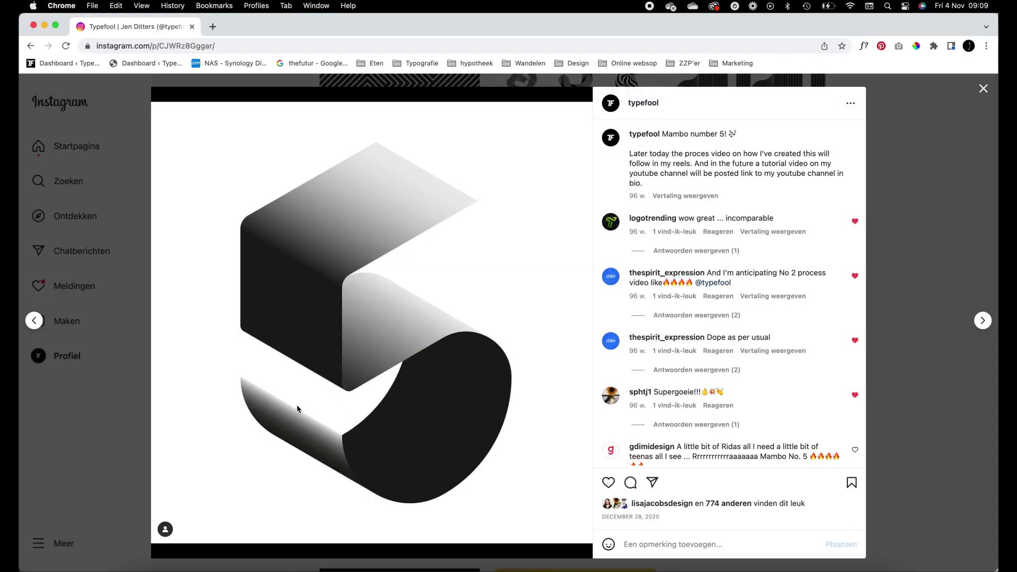
{"action": "key", "text": "super+Tab"}
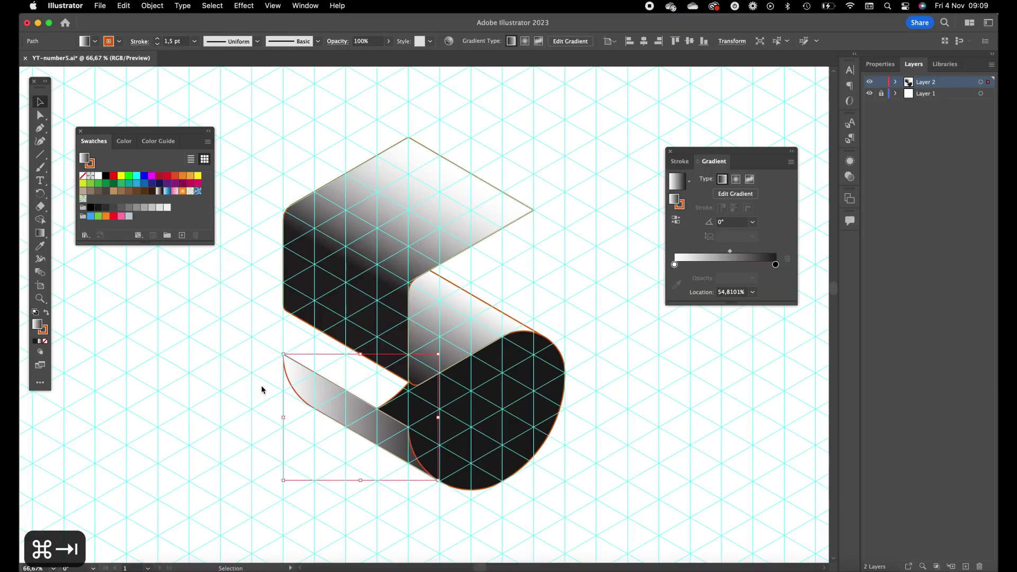
- Set its gradient angle to -120° with the midpoint at about 33.63%, then marquee-select all faces
{"action": "left_click", "coordinate": [708, 222]}
{"action": "scroll", "coordinate": [710, 224], "scroll_direction": "up", "scroll_amount": 1}
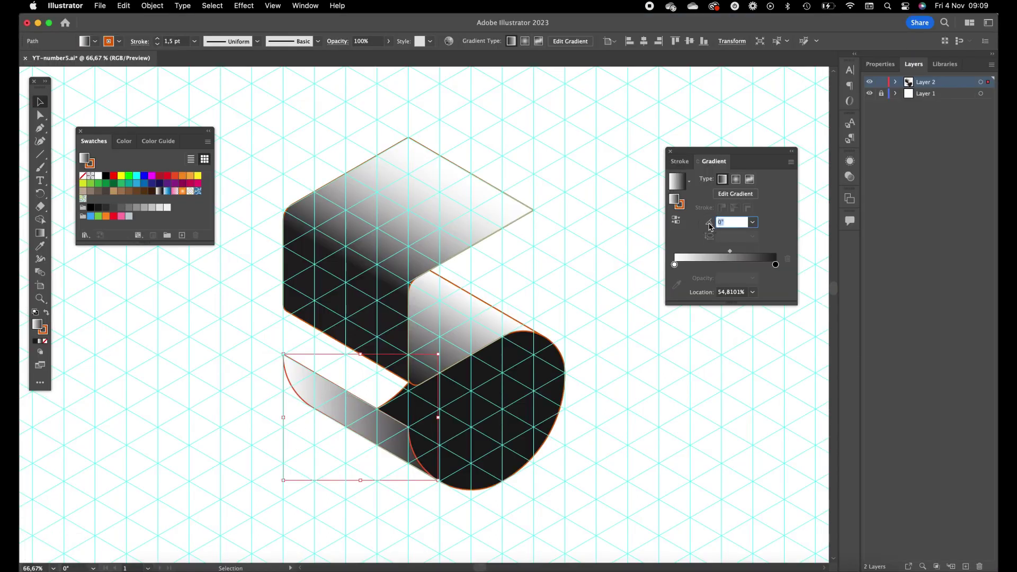
{"action": "scroll", "coordinate": [707, 222], "scroll_direction": "up", "scroll_amount": 5}
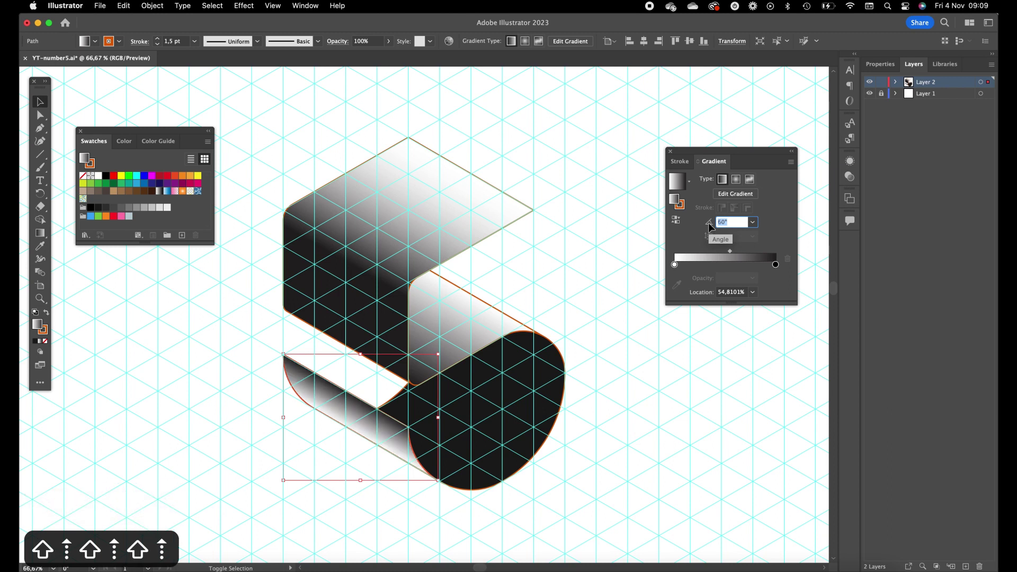
{"action": "scroll", "coordinate": [707, 223], "scroll_direction": "down", "scroll_amount": 5}
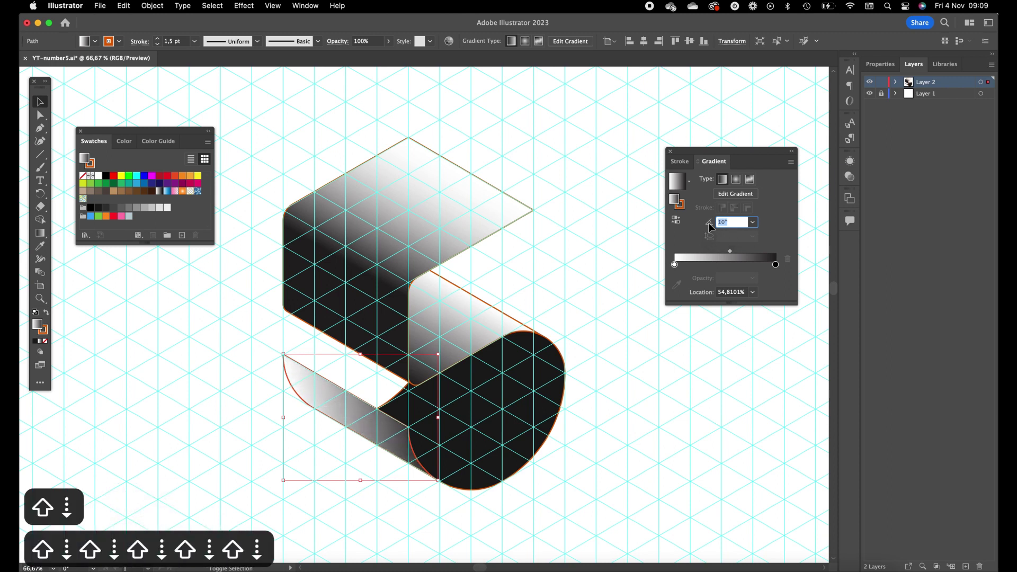
{"action": "scroll", "coordinate": [709, 225], "scroll_direction": "down", "scroll_amount": 8}
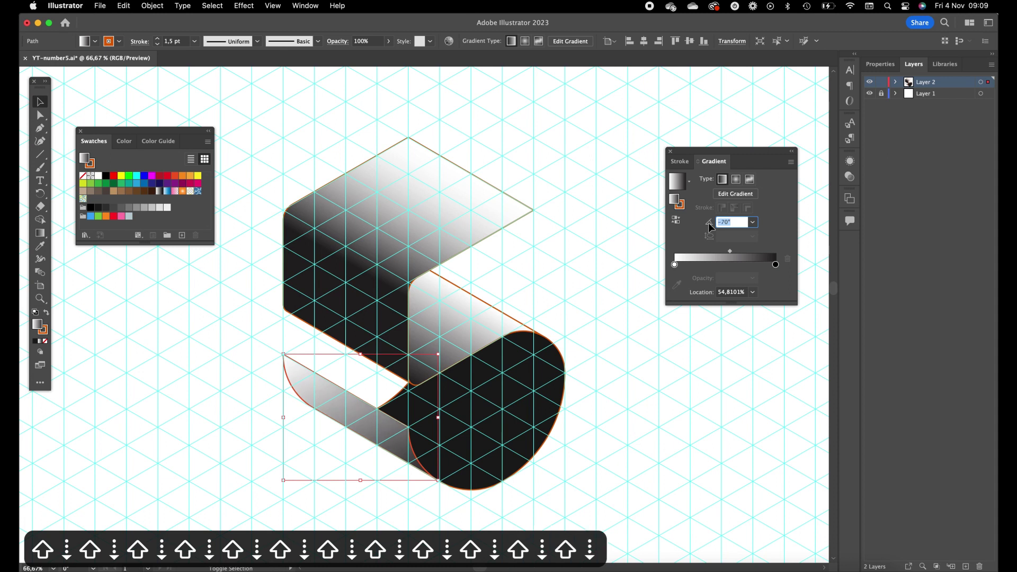
{"action": "scroll", "coordinate": [709, 227], "scroll_direction": "down", "scroll_amount": 1}
{"action": "scroll", "coordinate": [710, 227], "scroll_direction": "down", "scroll_amount": 1}
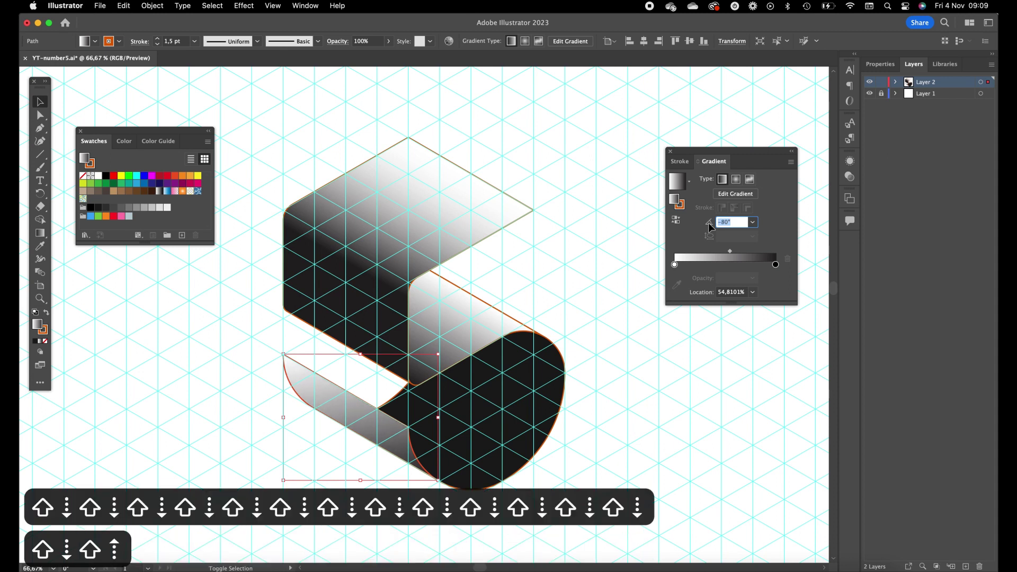
{"action": "scroll", "coordinate": [709, 227], "scroll_direction": "down", "scroll_amount": 4}
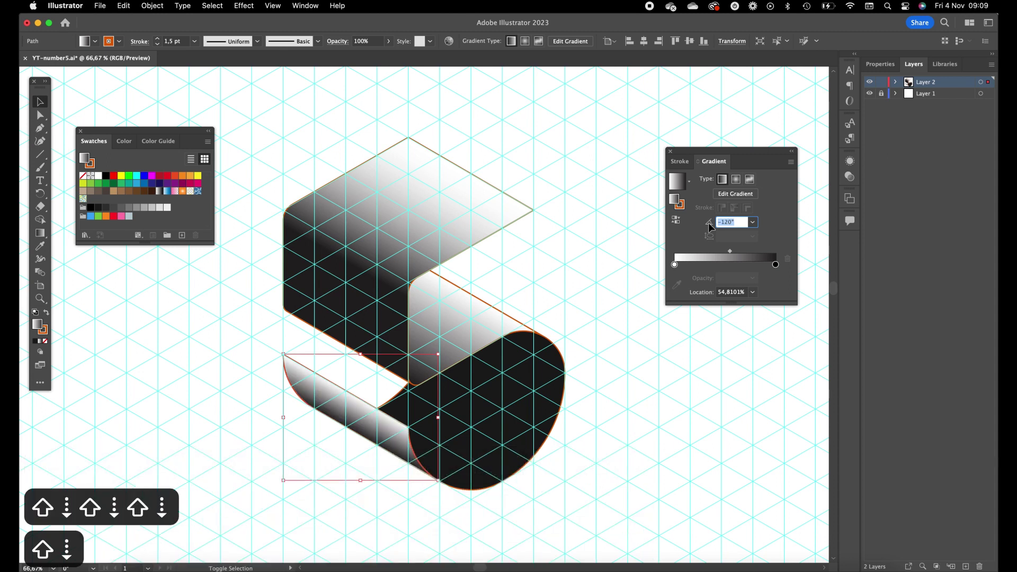
{"action": "left_click", "coordinate": [735, 225]}
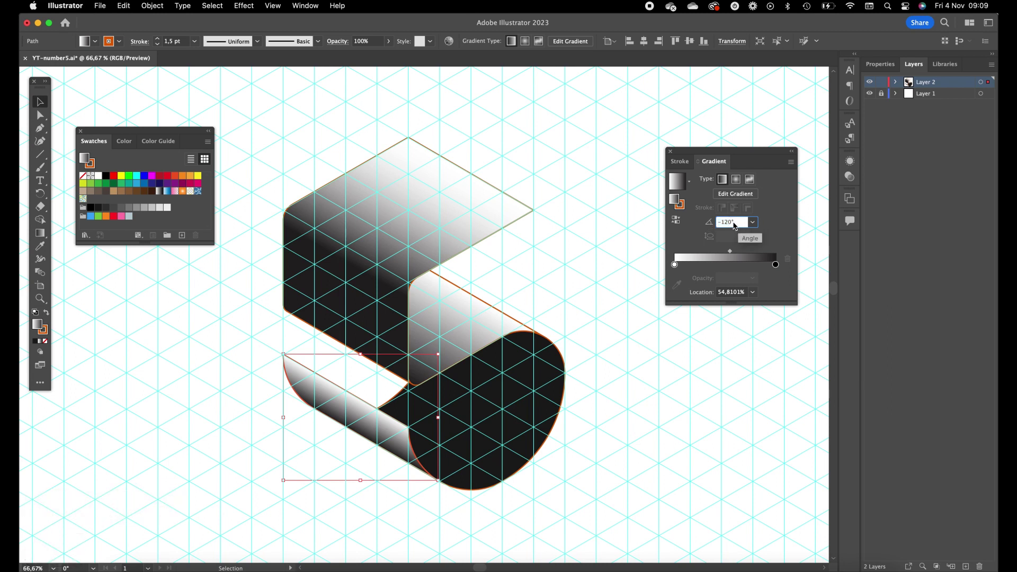
{"action": "double_click", "coordinate": [734, 224]}
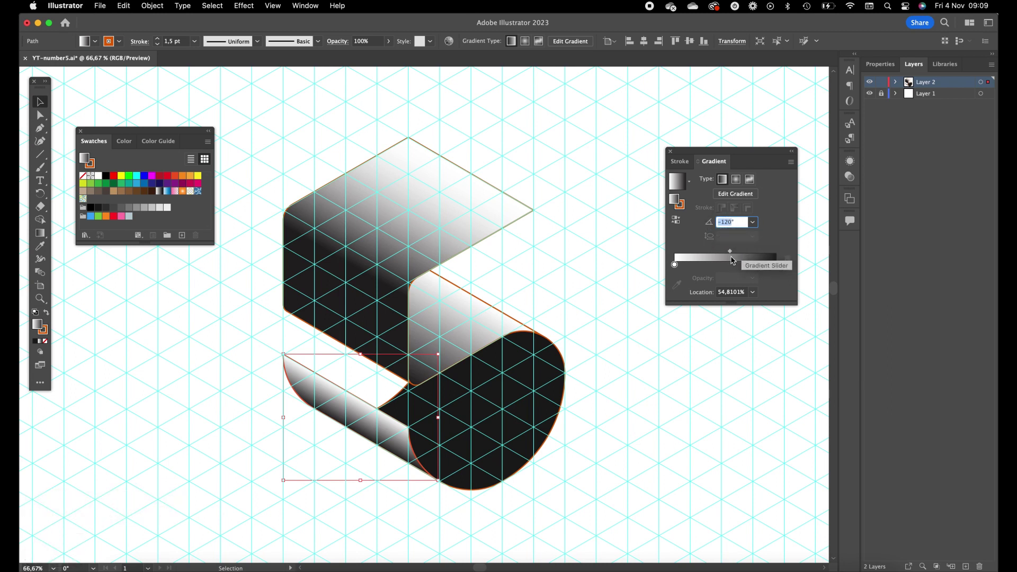
{"action": "left_click_drag", "start_coordinate": [728, 253], "coordinate": [709, 256]}
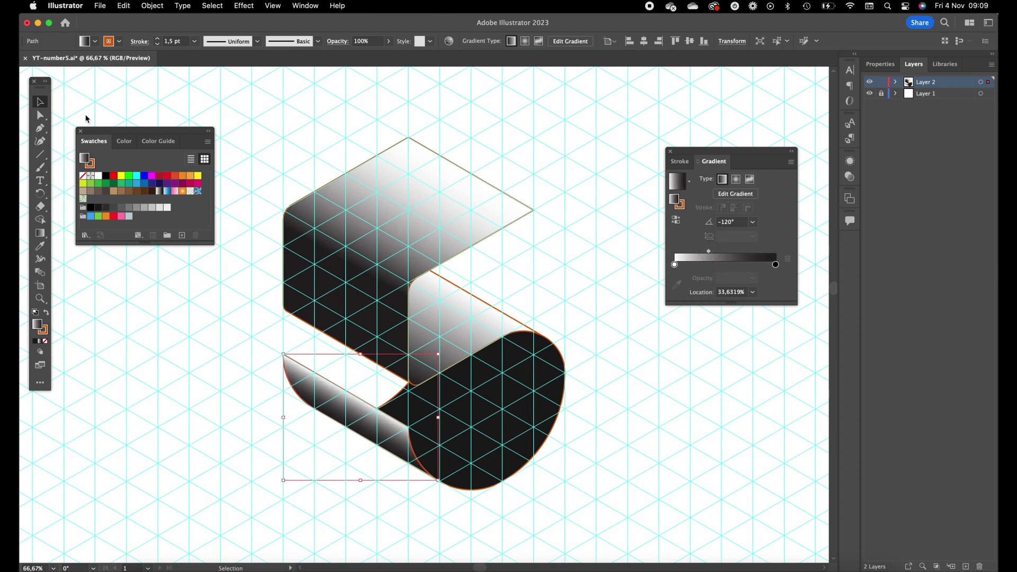
{"action": "left_click_drag", "start_coordinate": [298, 120], "coordinate": [577, 482]}
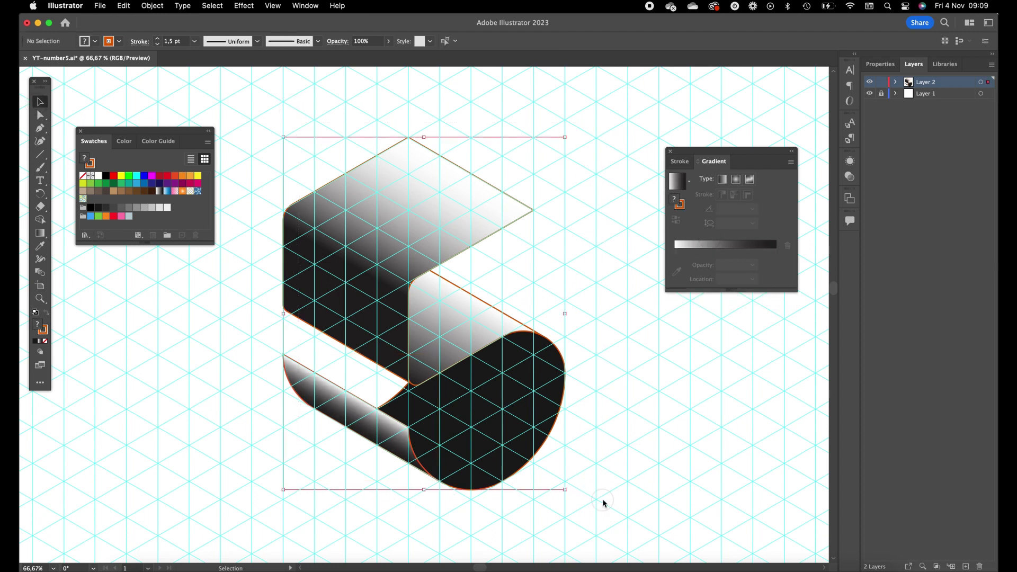
- Set the stroke of all selected faces to None, then deselect and zoom out with Cmd+minus
{"action": "left_click", "coordinate": [46, 335]}
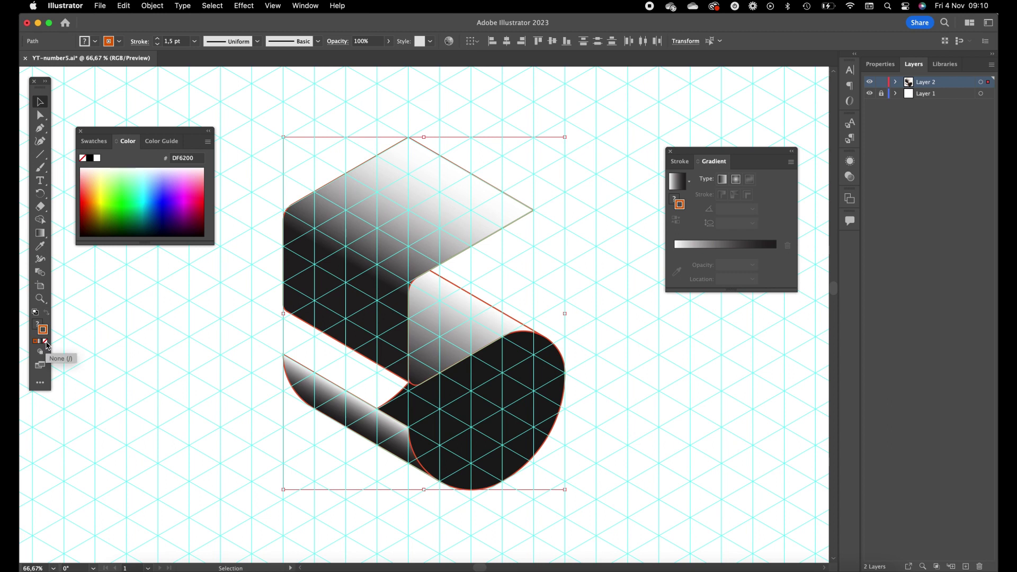
{"action": "left_click", "coordinate": [46, 345]}
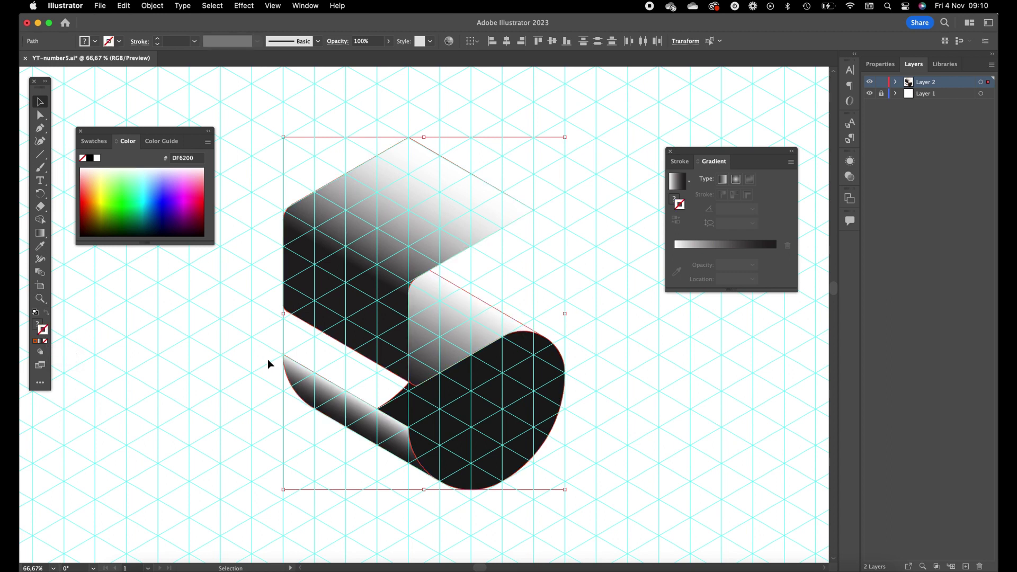
{"action": "left_click", "coordinate": [199, 349]}
{"action": "key", "text": "super+minus"}
{"action": "key", "text": "super+minus"}
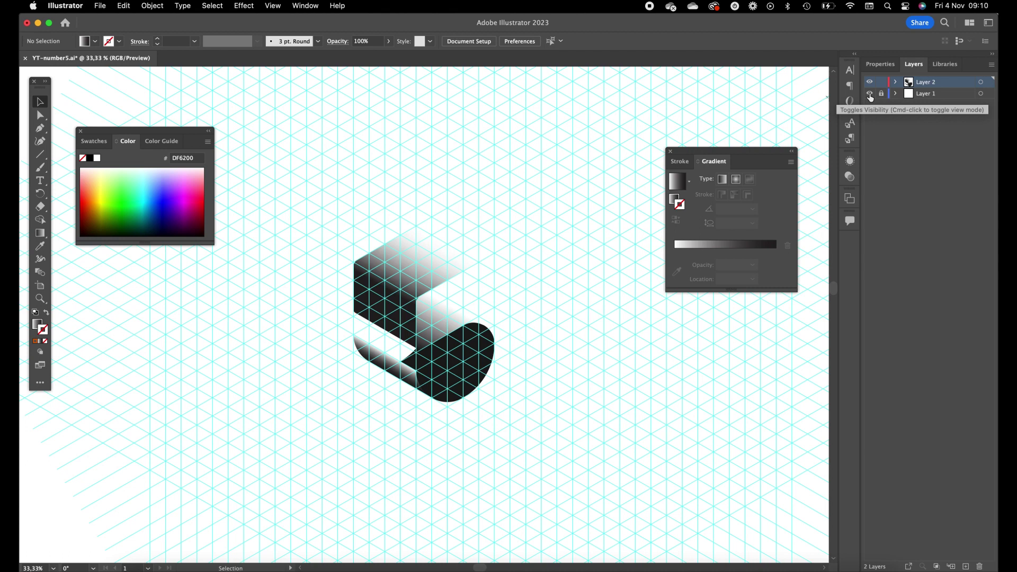
- Lock and hide Layer 1 holding the isometric grid, then adjust the zoom
{"action": "left_click", "coordinate": [881, 95]}
{"action": "left_click", "coordinate": [869, 95]}
{"action": "key", "text": "super+equal"}
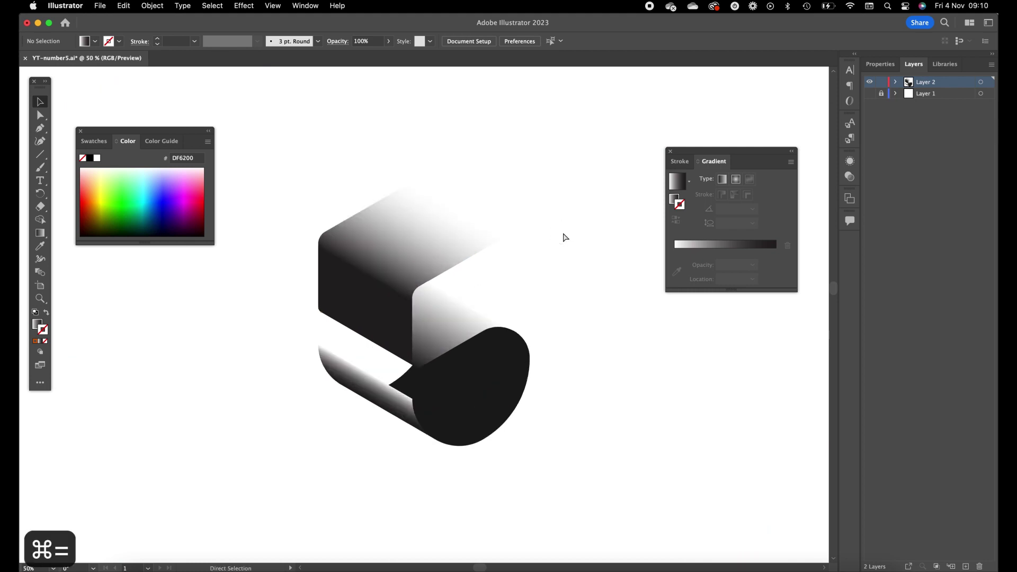
{"action": "key", "text": "super+equal"}
{"action": "key", "text": "super+minus"}
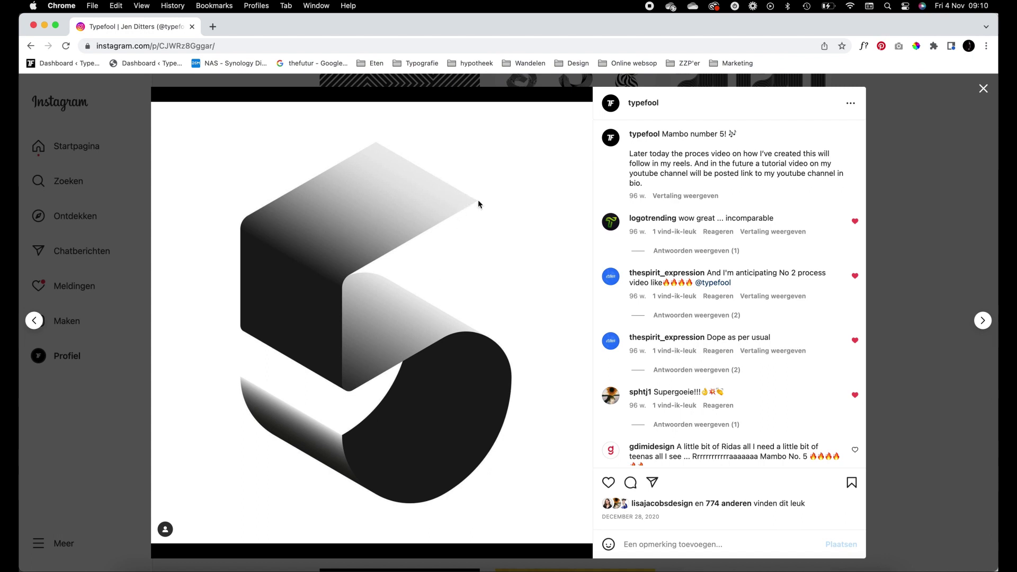
- Back in Illustrator, zoom in and out on the five and pan to recentre it
{"action": "key", "text": "super+Tab"}
{"action": "key", "text": "z"}
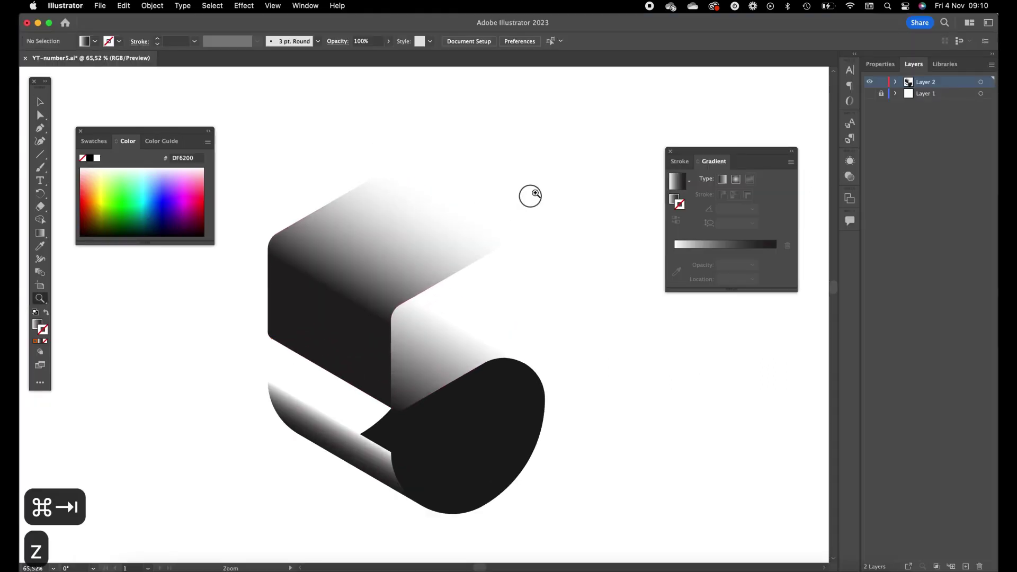
{"action": "left_click", "coordinate": [535, 194]}
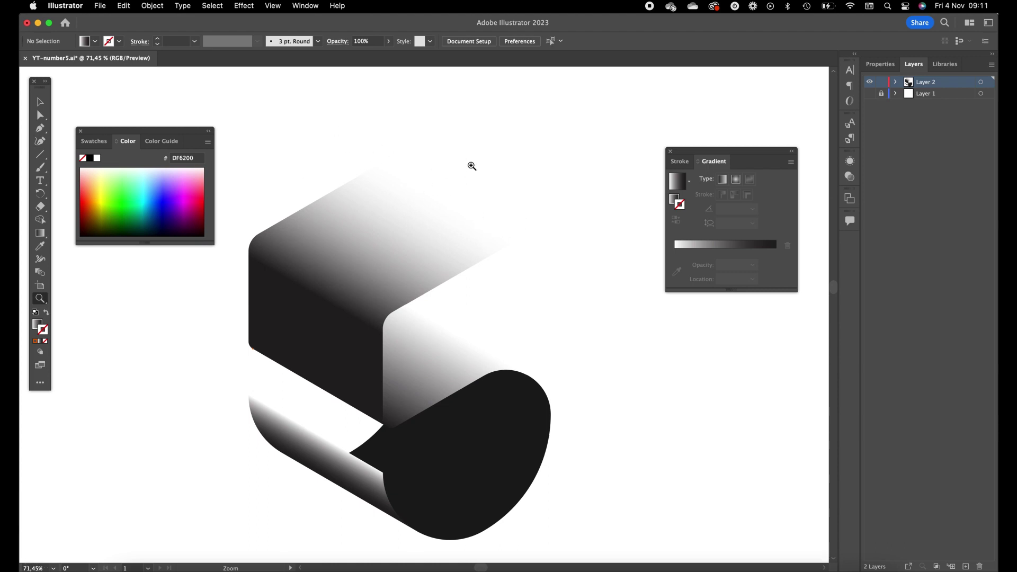
{"action": "left_click", "coordinate": [483, 166], "text": "alt"}
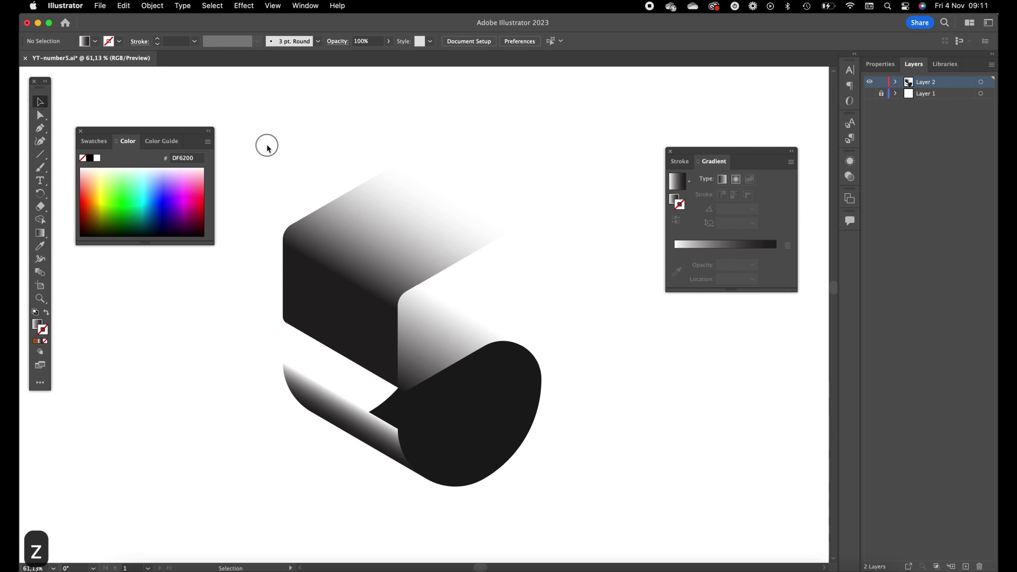
{"action": "key", "text": "space"}
{"action": "left_click_drag", "start_coordinate": [274, 166], "coordinate": [280, 161]}
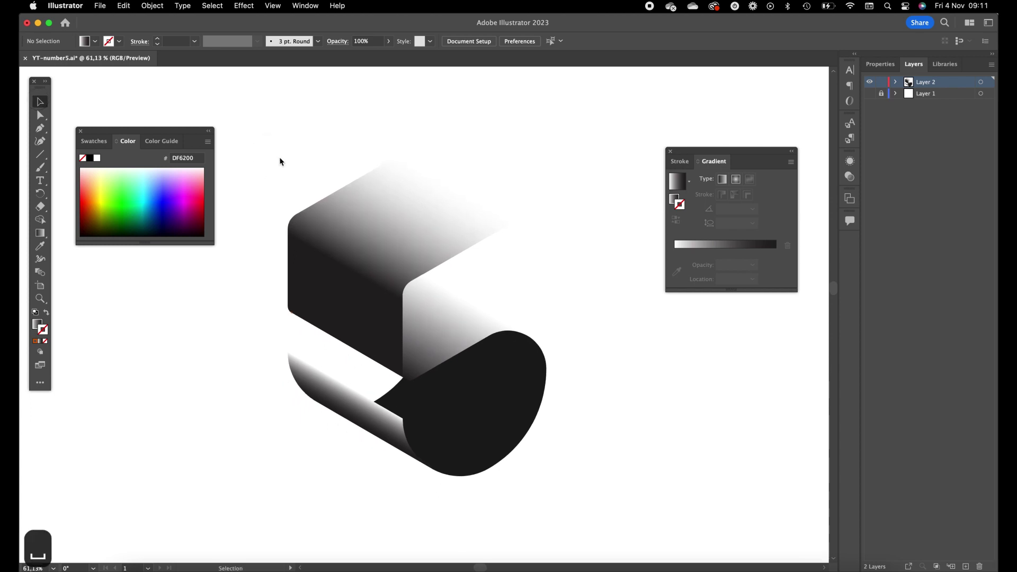